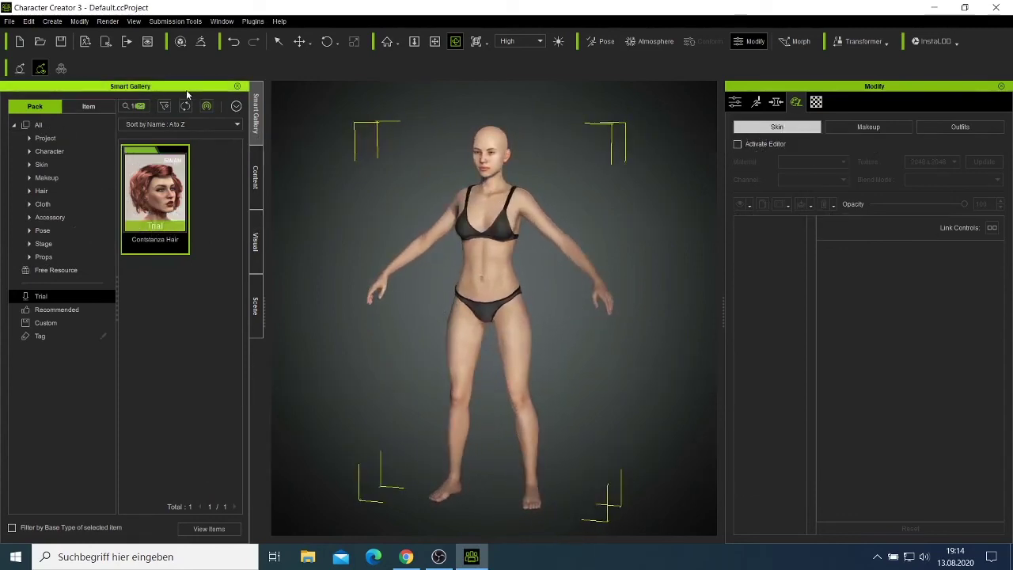
- Load the female CC3 preset from Actor > AvatarPreset > Full Body > Repack for CC3+
left_click(256, 202)
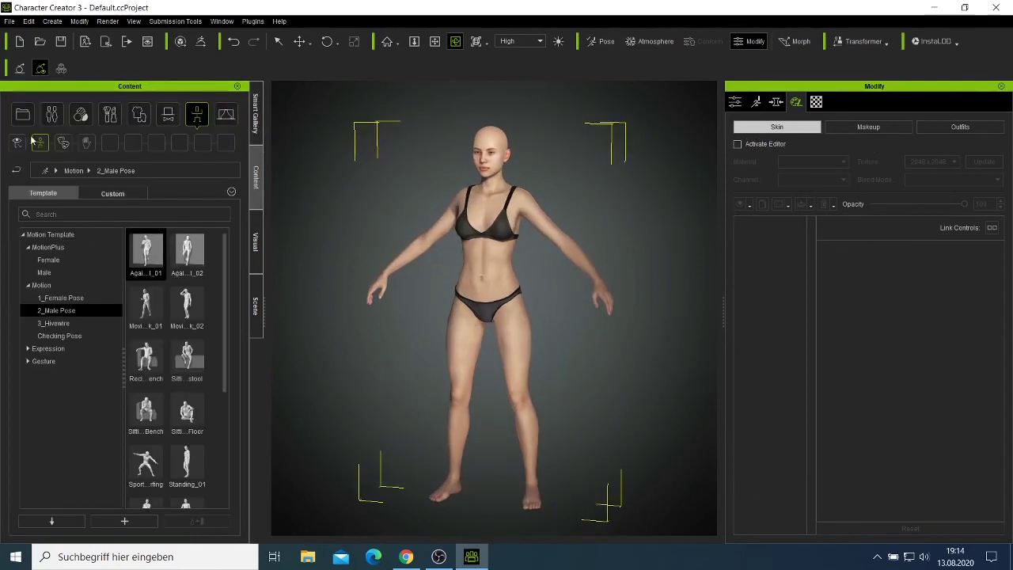
left_click(49, 119)
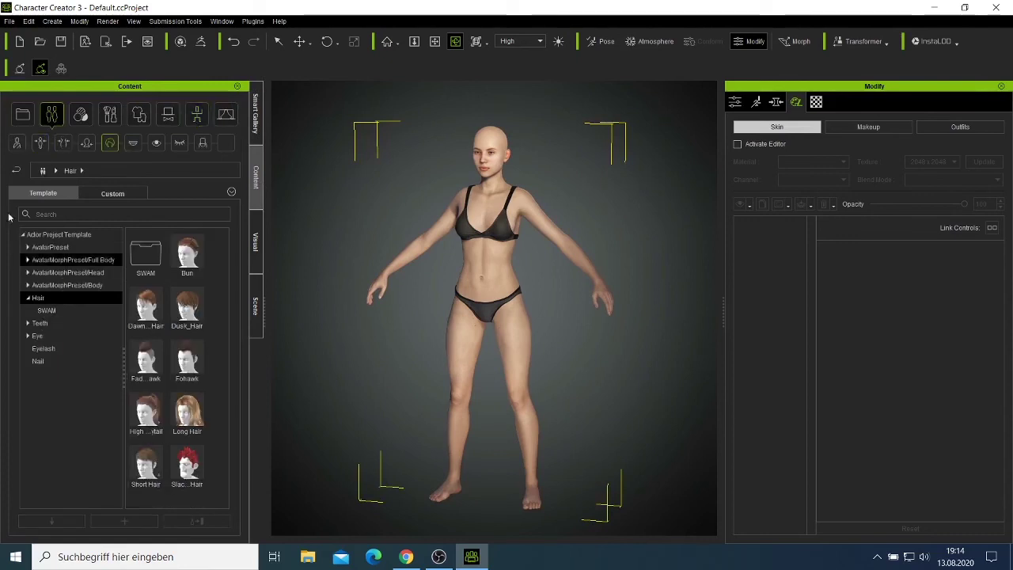
left_click(41, 248)
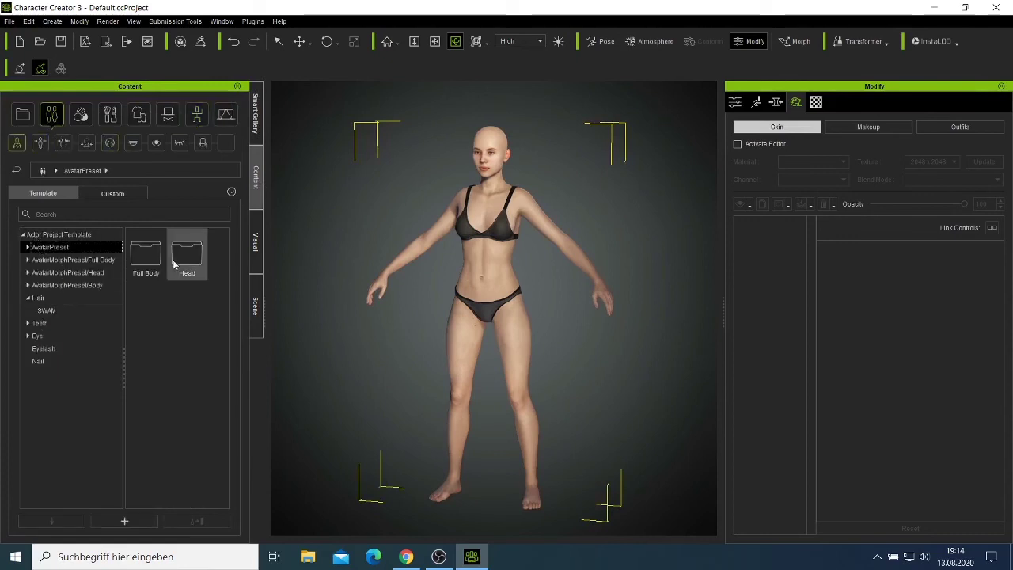
double_click(148, 264)
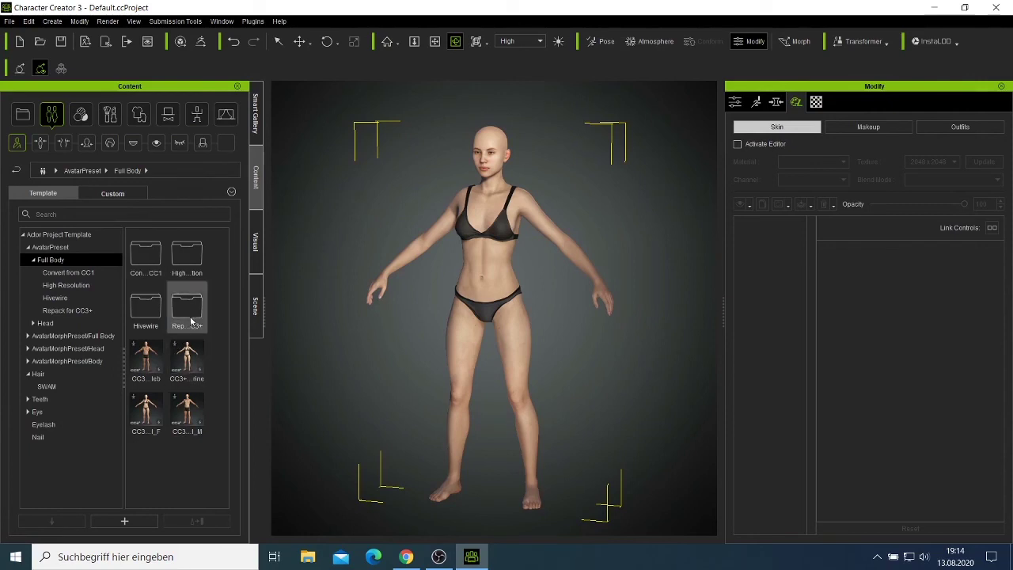
left_click(190, 320)
double_click(189, 321)
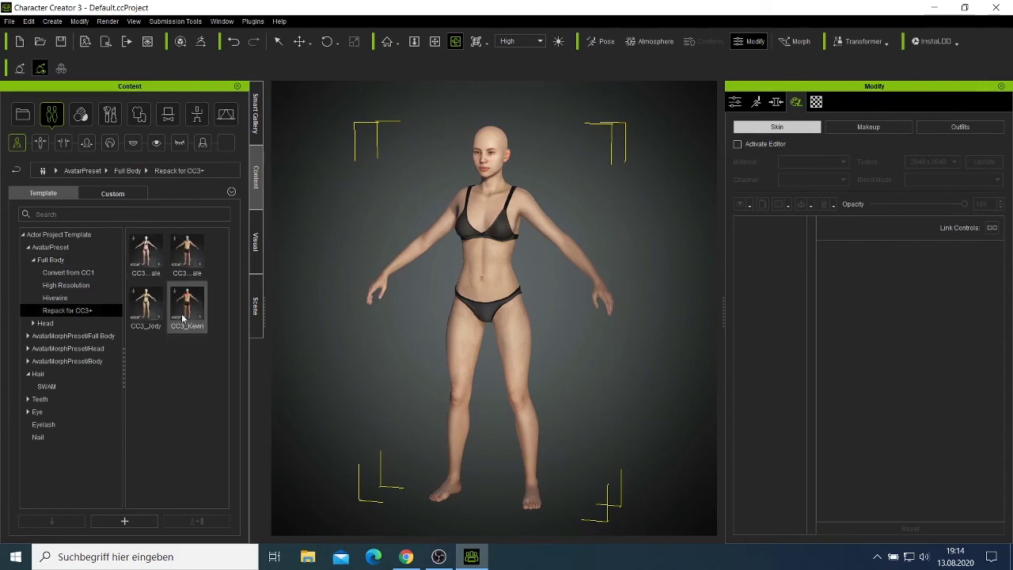
double_click(147, 270)
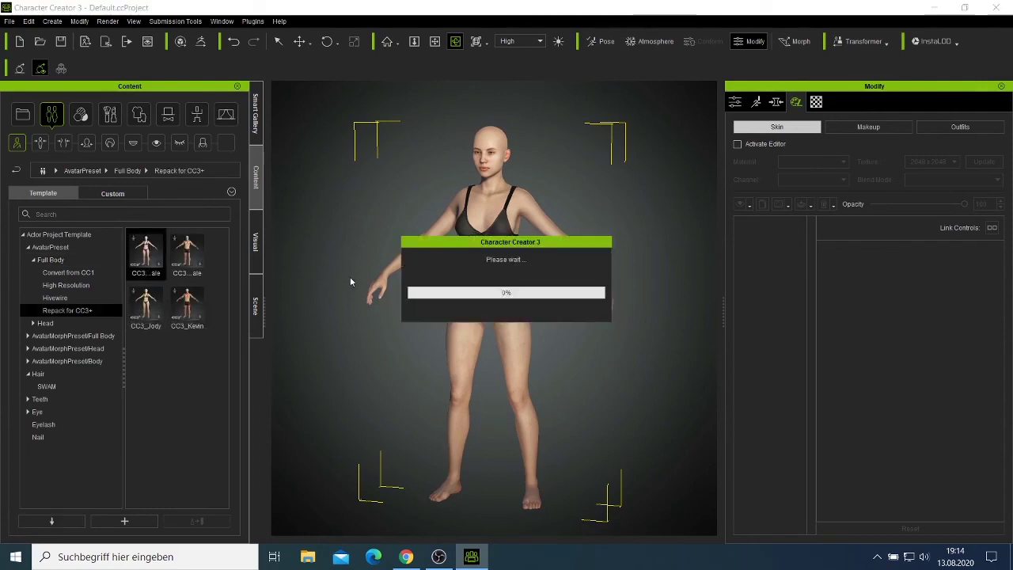
- Apply the female preset and let the morph data update finish
left_click(467, 294)
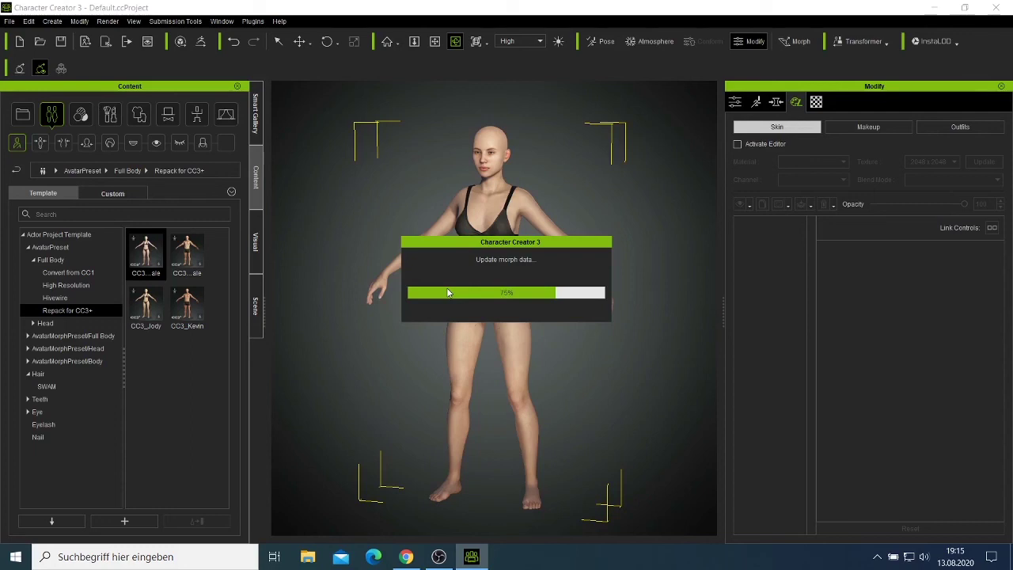
- Pan the view closer to the character and show the Morph sliders
scroll(457, 234, "up", 2)
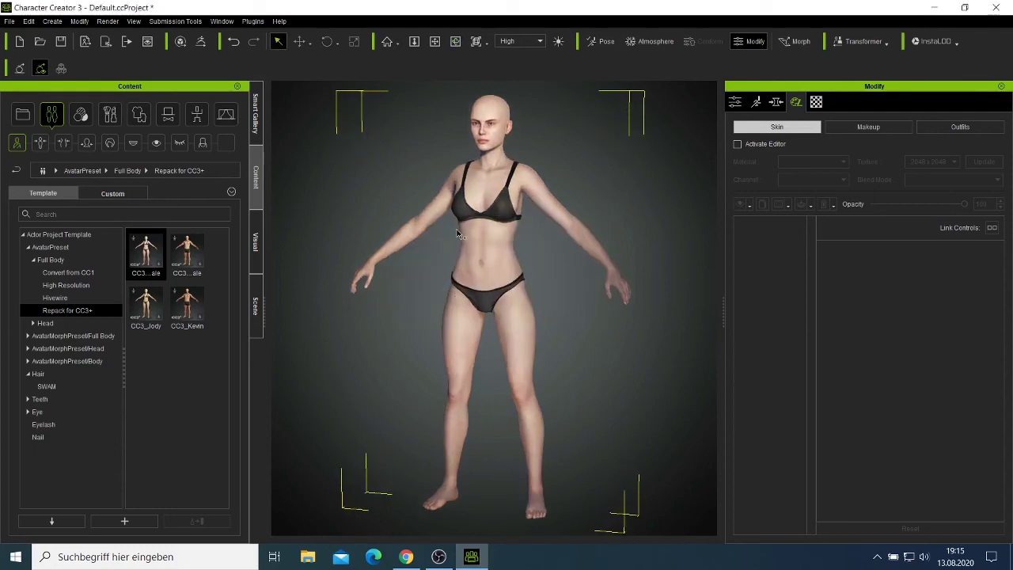
scroll(457, 233, "up", 2)
scroll(446, 126, "down", 1)
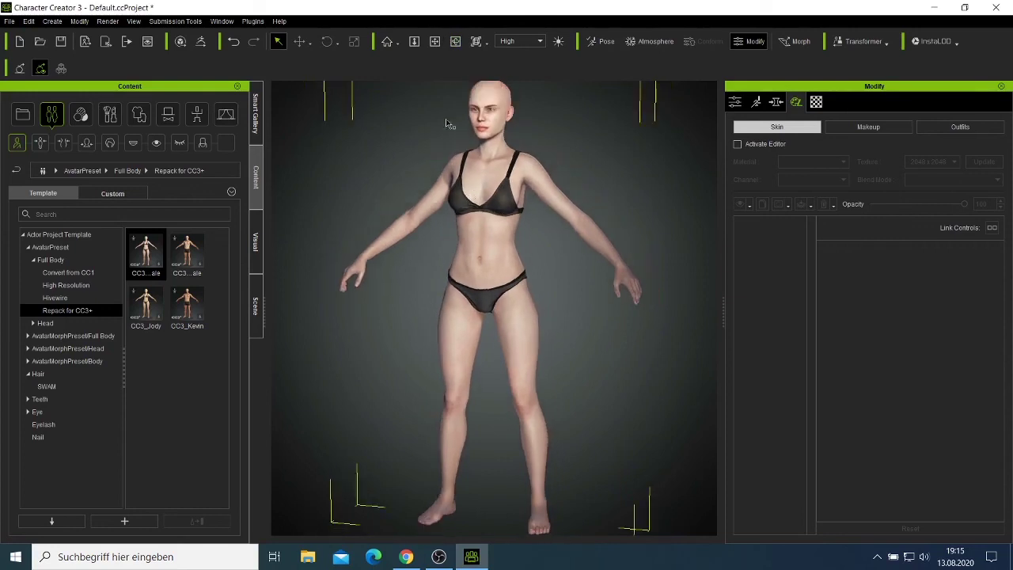
left_click(434, 41)
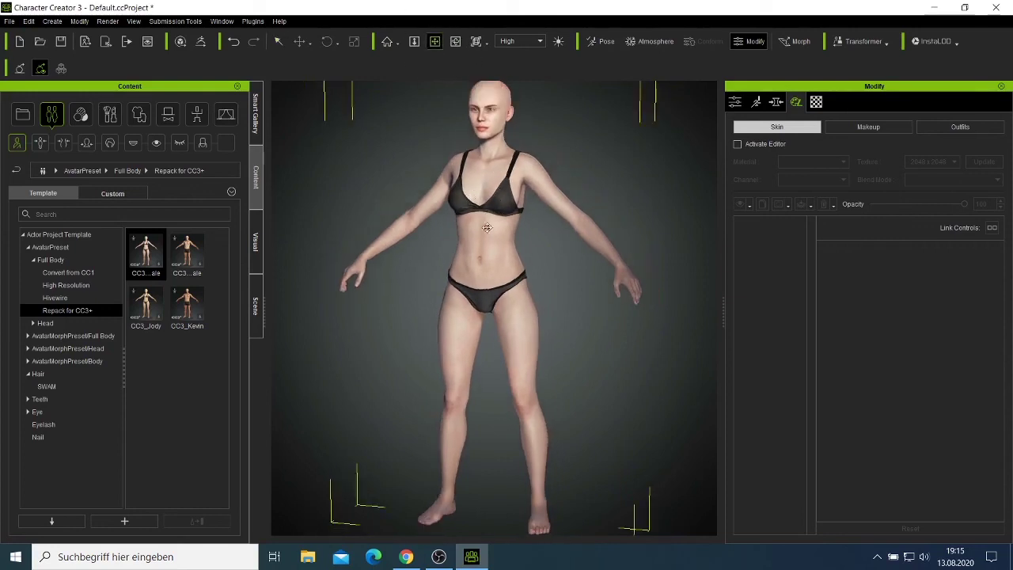
left_click_drag(472, 269, 473, 290)
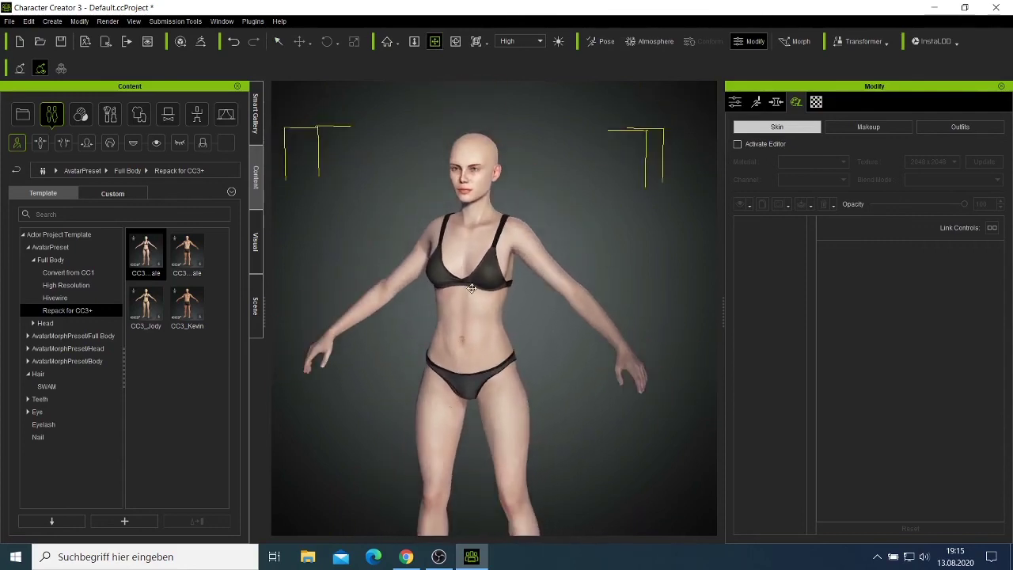
left_click(778, 103)
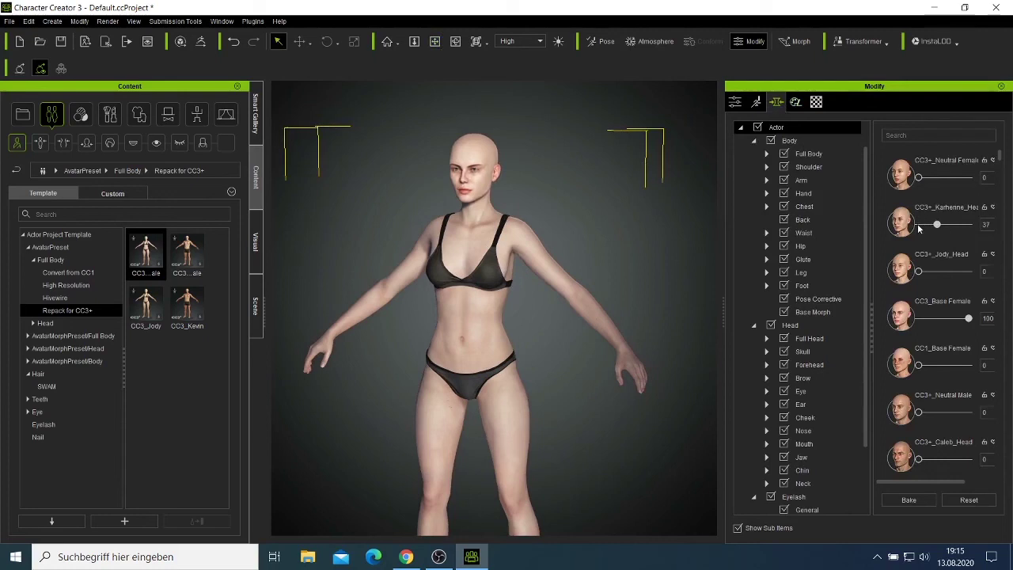
- Zoom the view in on the character and browse the cloth templates
scroll(917, 403, "down", 2)
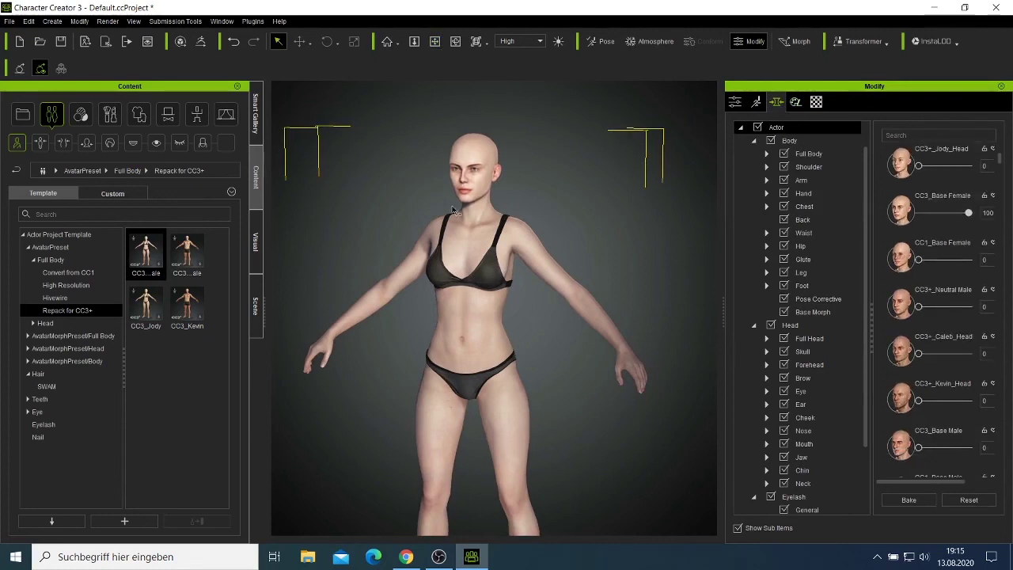
scroll(562, 285, "down", 2)
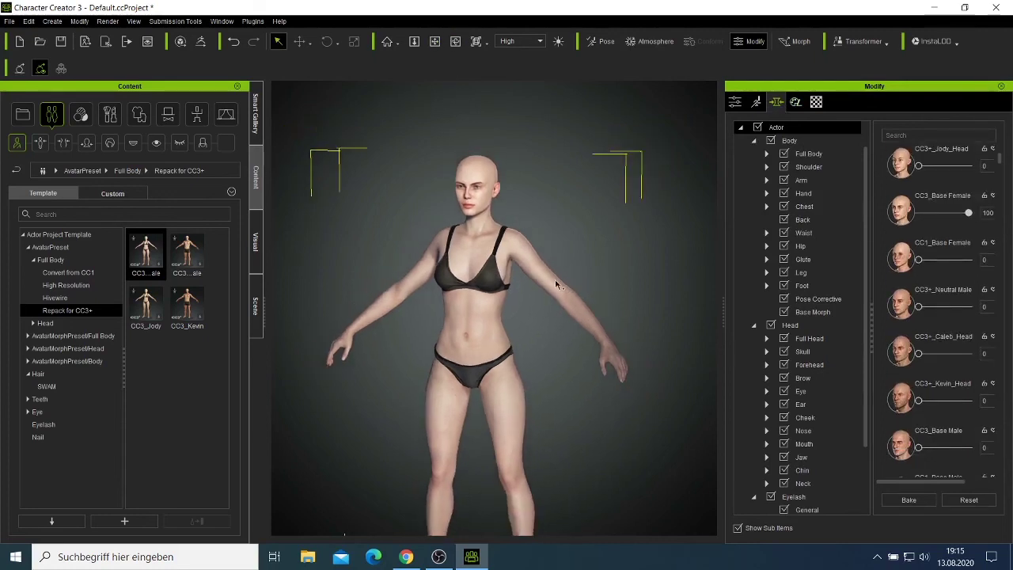
left_click(434, 41)
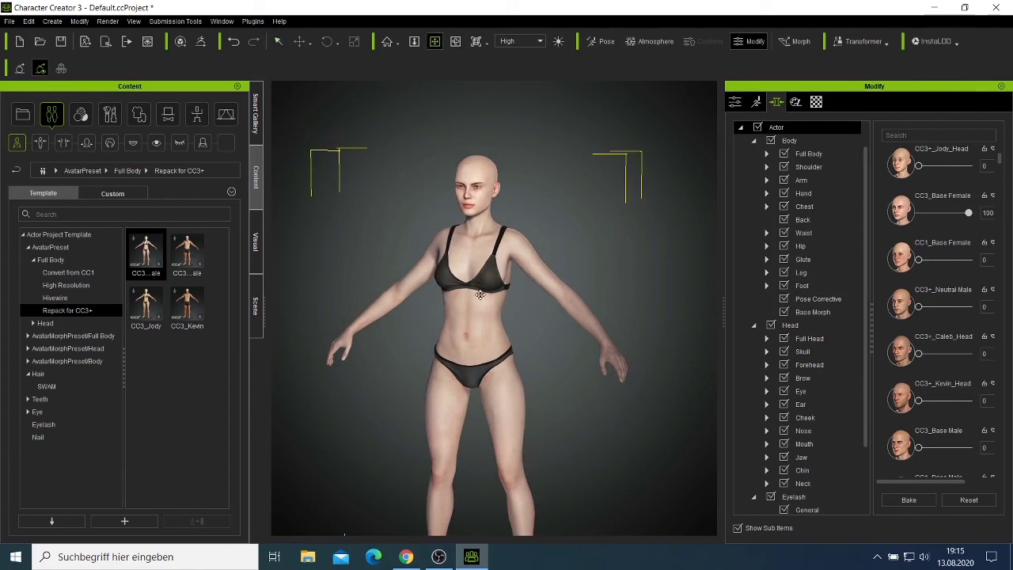
left_click_drag(481, 294, 493, 243)
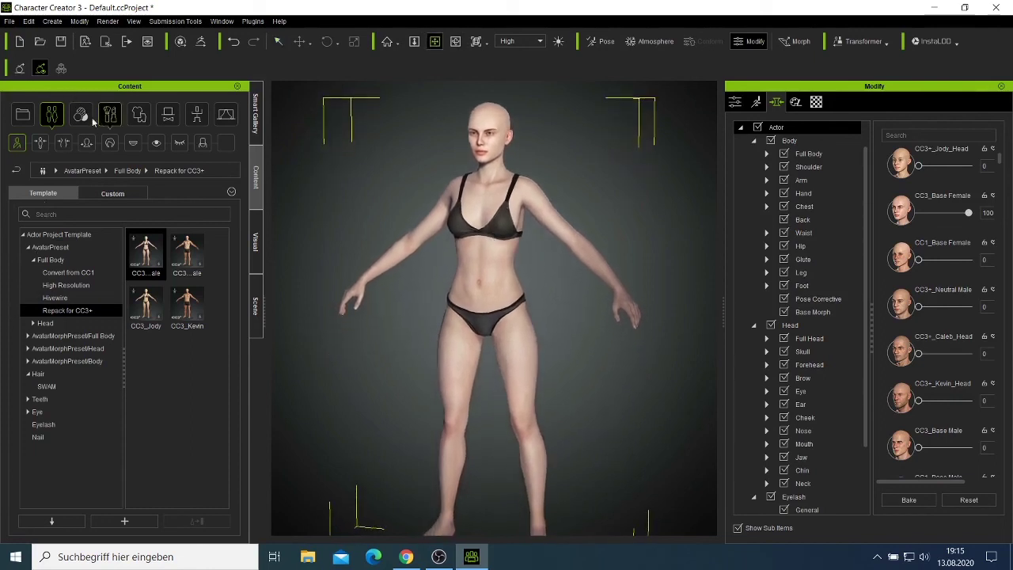
left_click(146, 120)
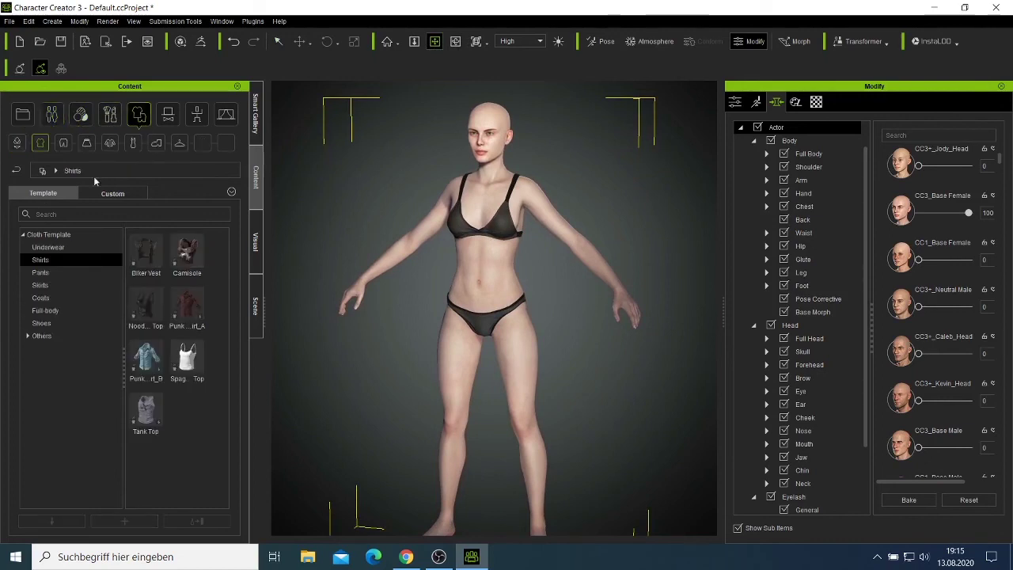
- Dress the character in the blue gradient Dress_D from Cloth > Full-body, then orbit to inspect
left_click(71, 284)
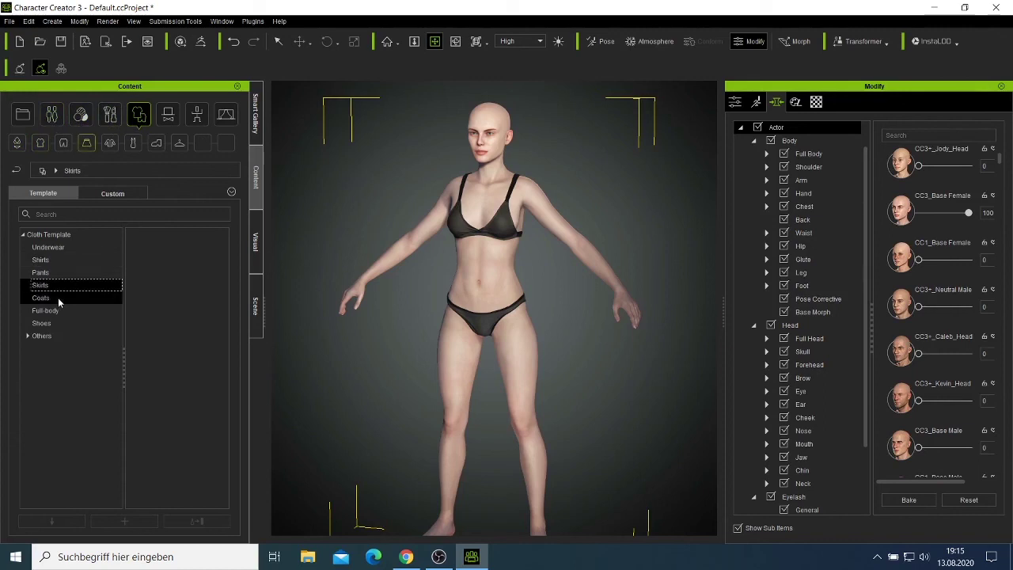
left_click(65, 312)
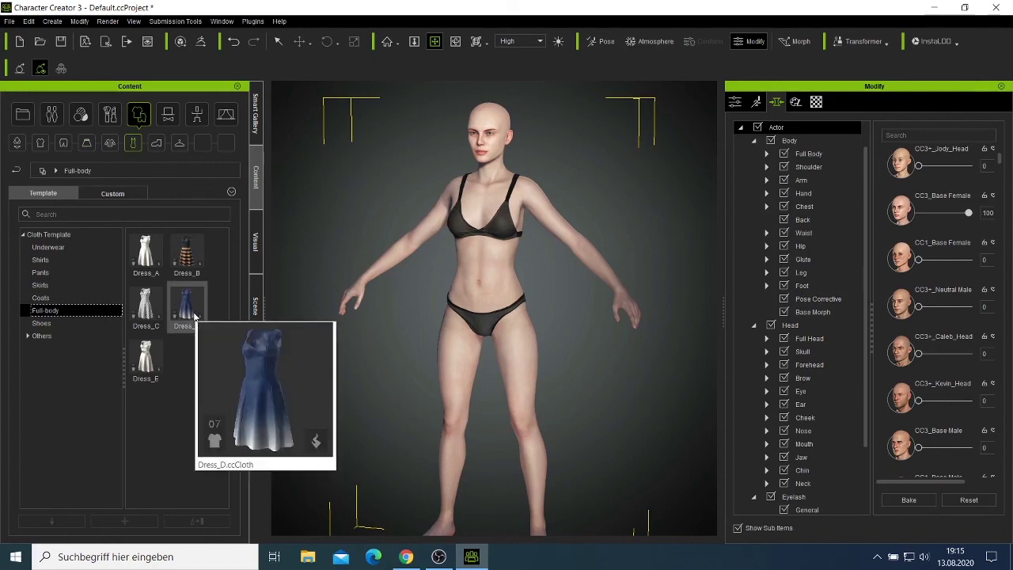
double_click(186, 308)
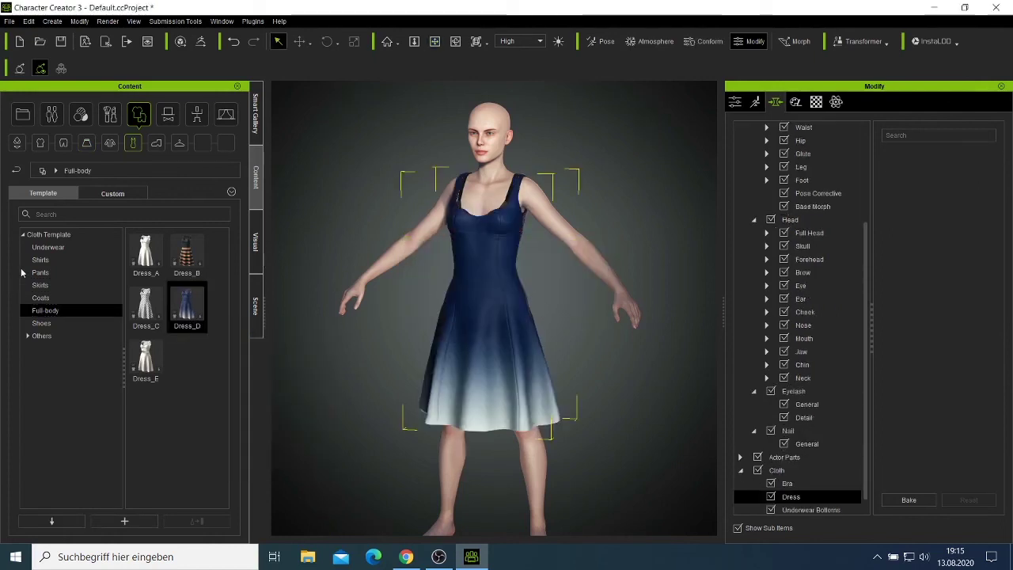
left_click(455, 41)
mouse_move(539, 315)
left_mouse_down()
mouse_move(273, 313)
mouse_move(459, 317)
mouse_move(342, 329)
mouse_move(559, 333)
mouse_move(530, 332)
left_mouse_up()
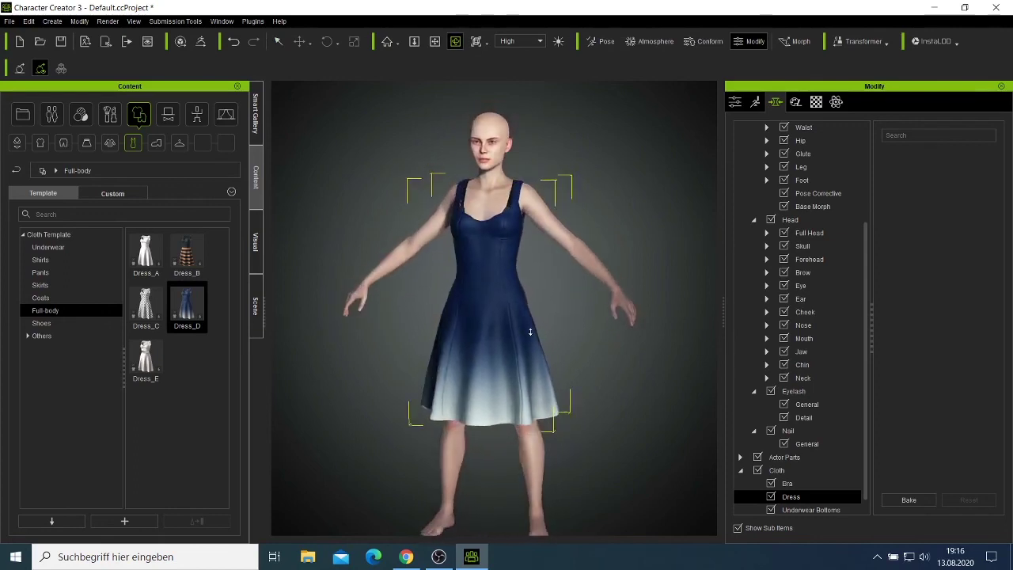
left_click(435, 42)
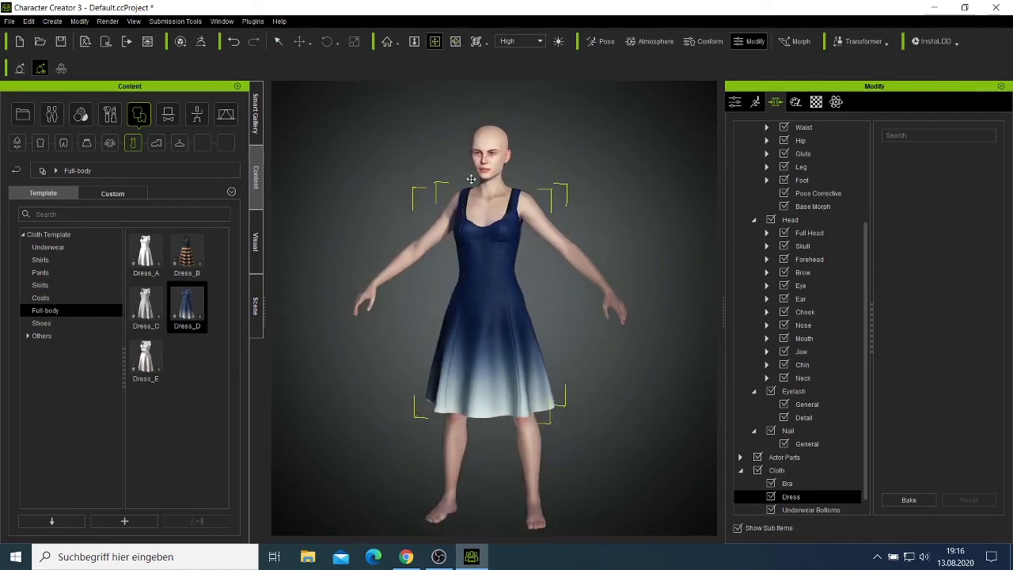
left_click_drag(509, 323, 504, 304)
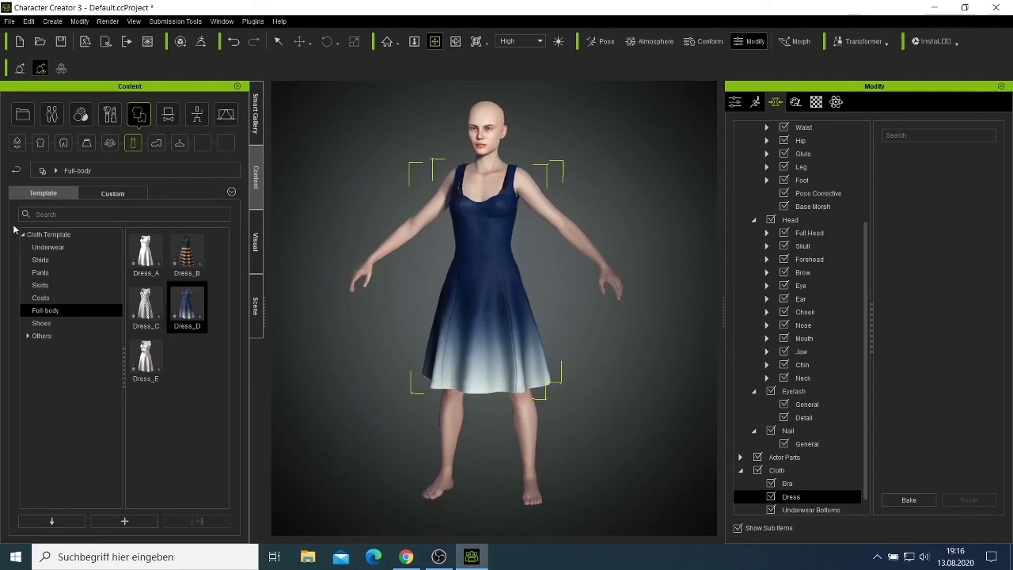
left_click(27, 120)
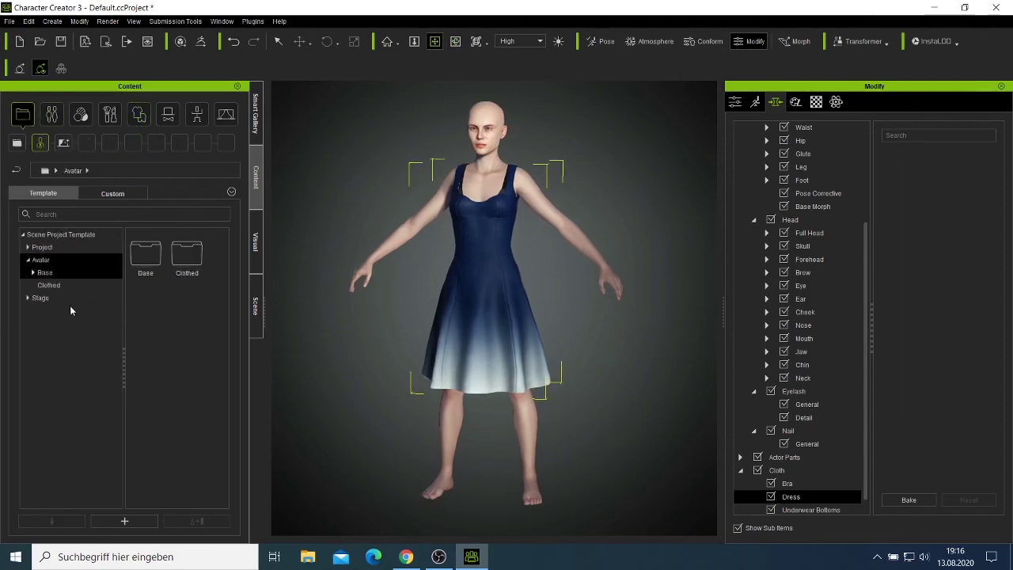
left_click(51, 117)
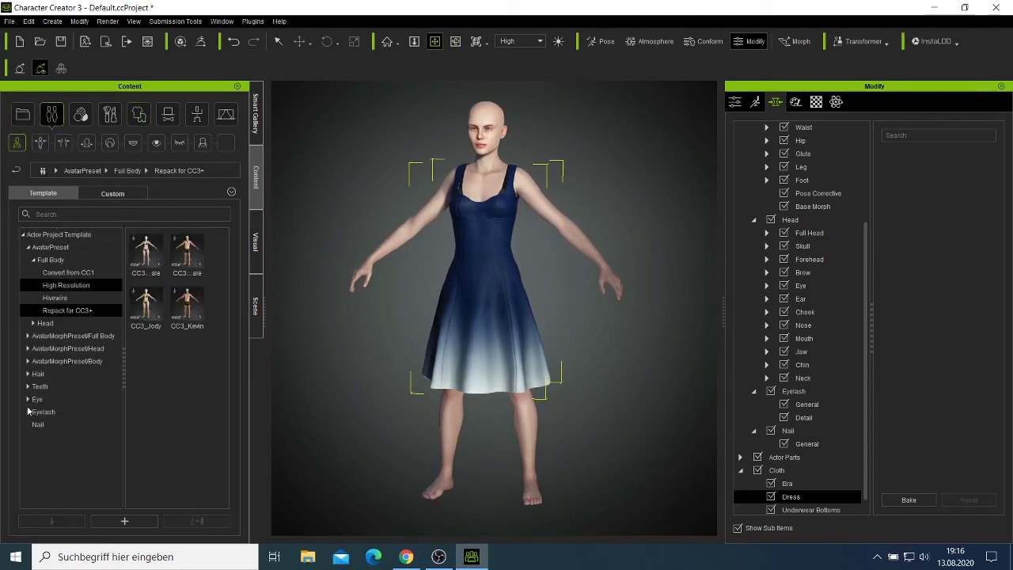
left_click(52, 376)
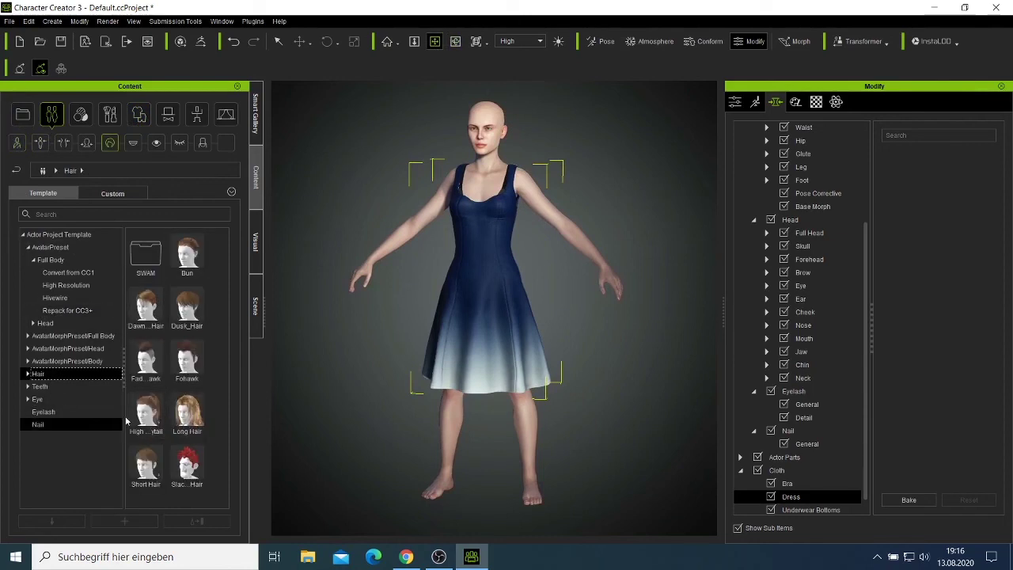
double_click(146, 413)
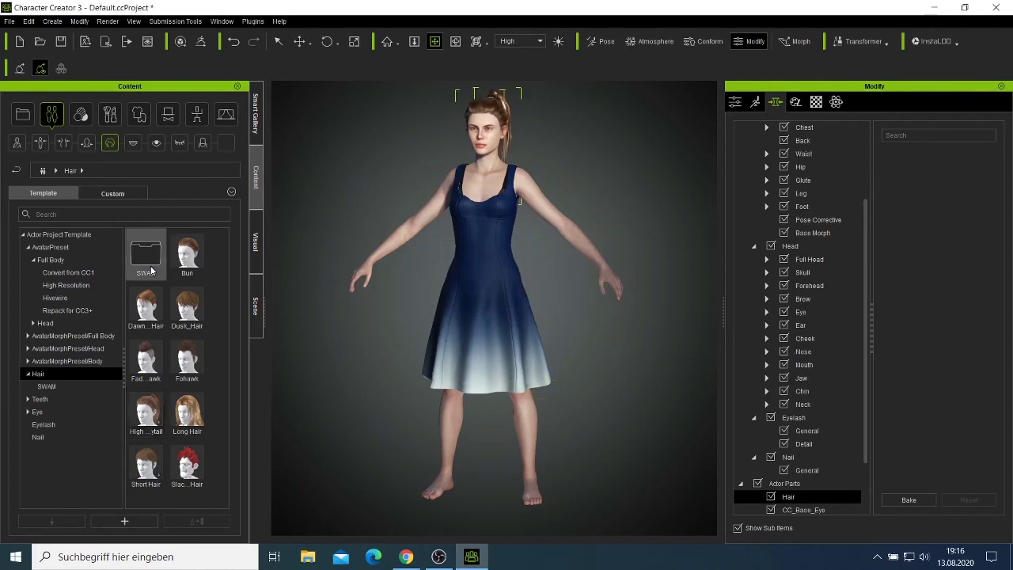
double_click(150, 266)
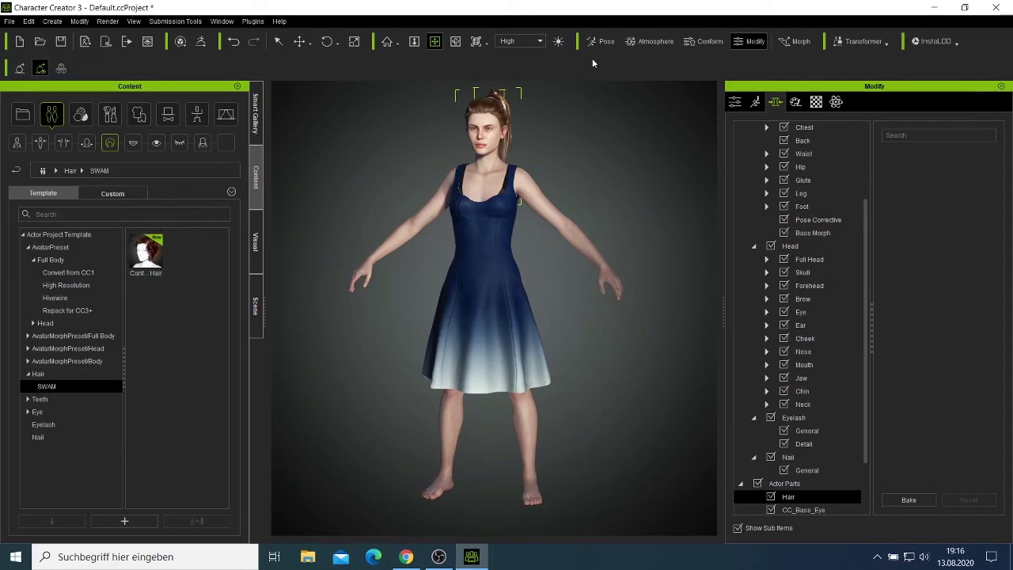
left_click(455, 41)
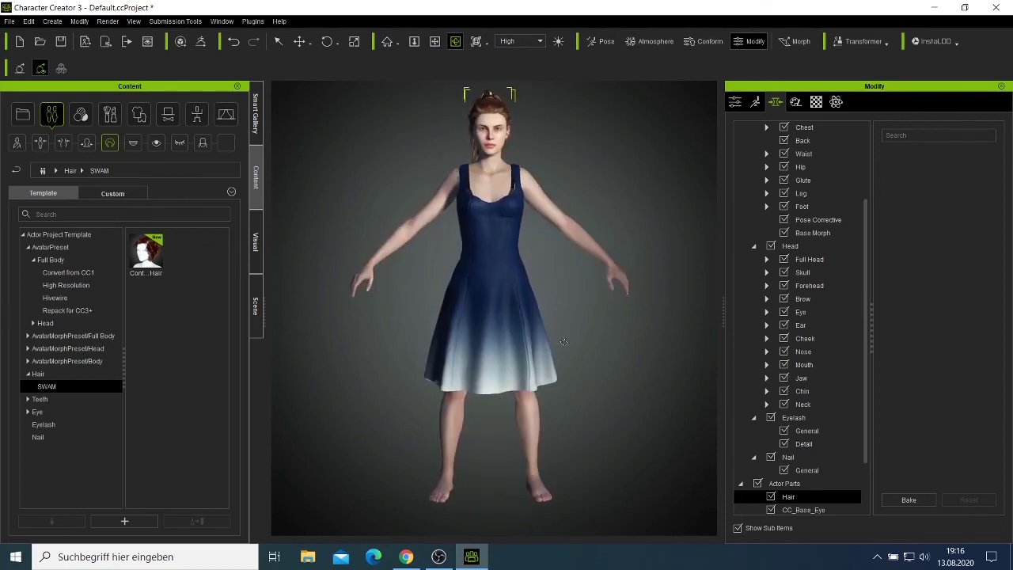
left_click(435, 41)
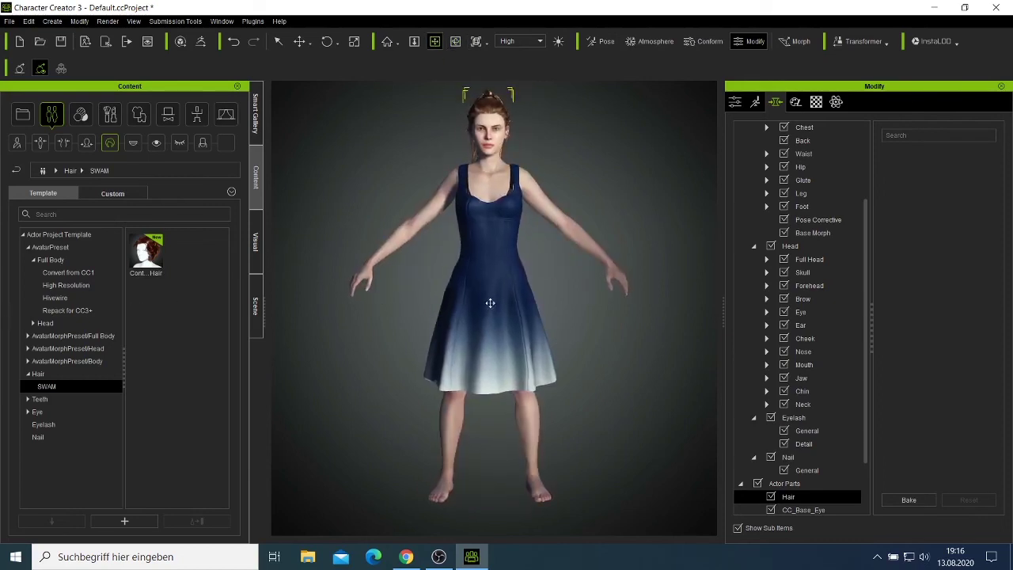
left_click_drag(490, 298, 492, 346)
scroll(492, 380, "up", 5)
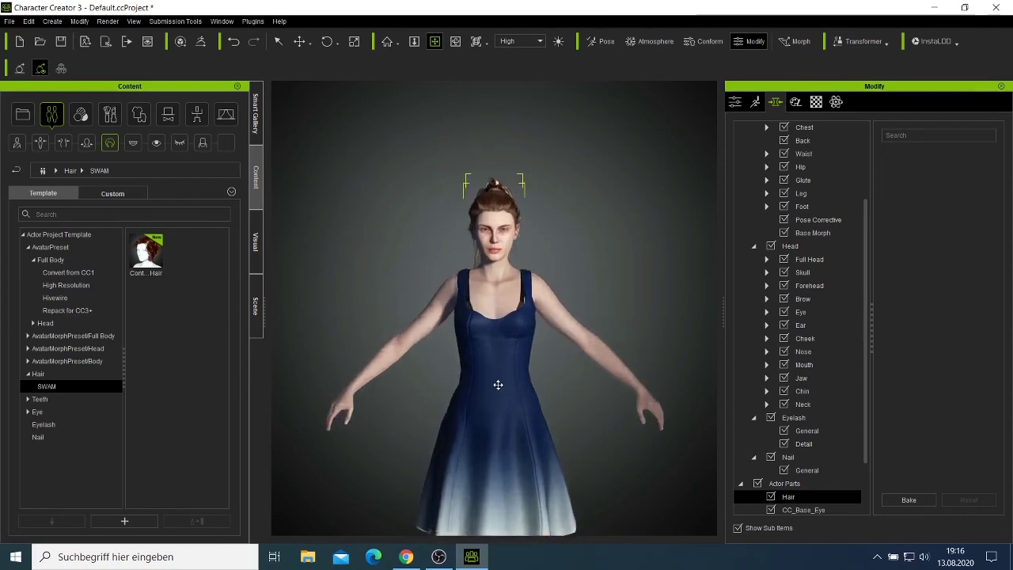
scroll(480, 382, "up", 2)
scroll(482, 383, "down", 2)
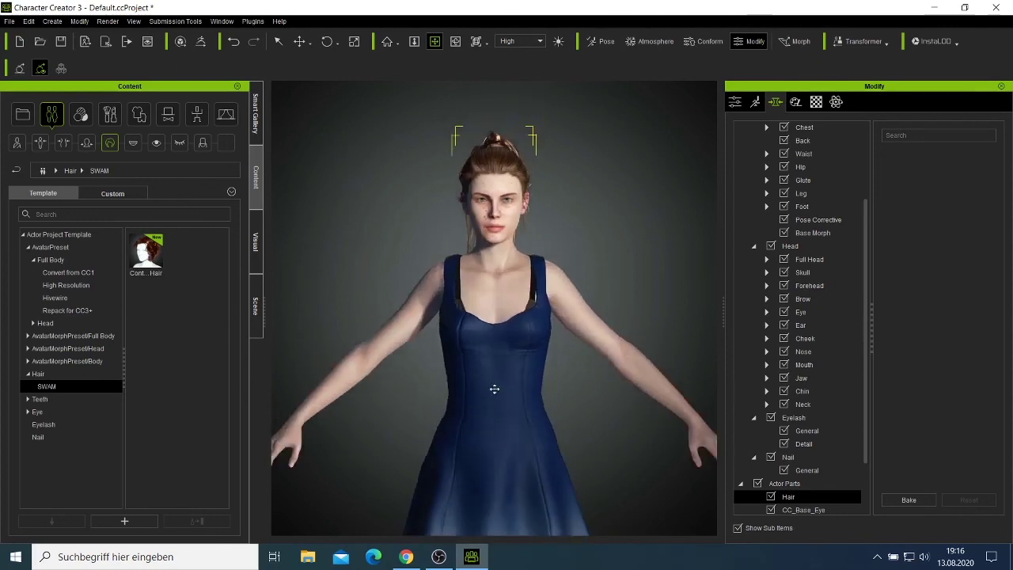
left_click(455, 41)
left_click_drag(554, 426, 479, 431)
key("F5")
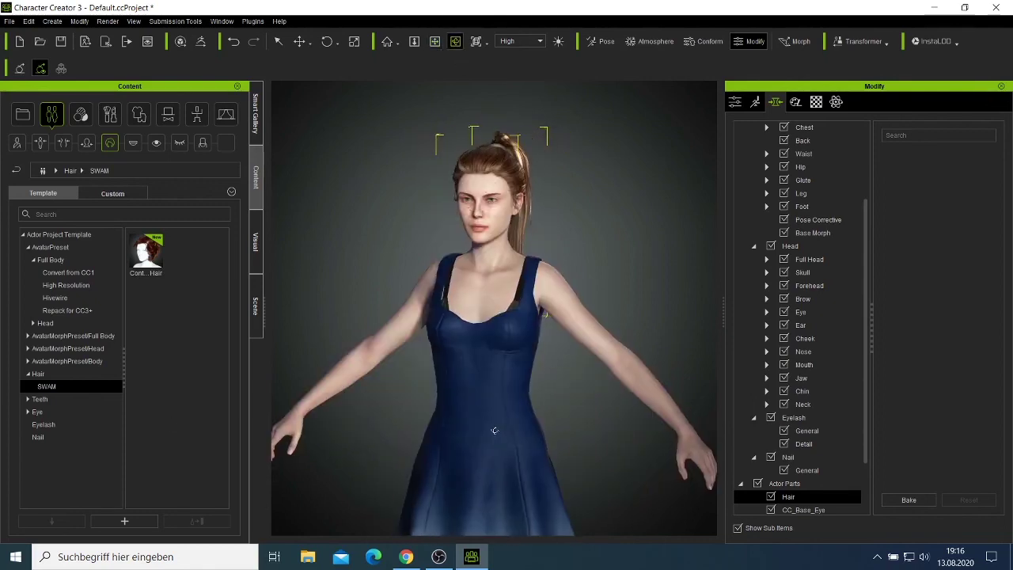
scroll(490, 431, "down", 1)
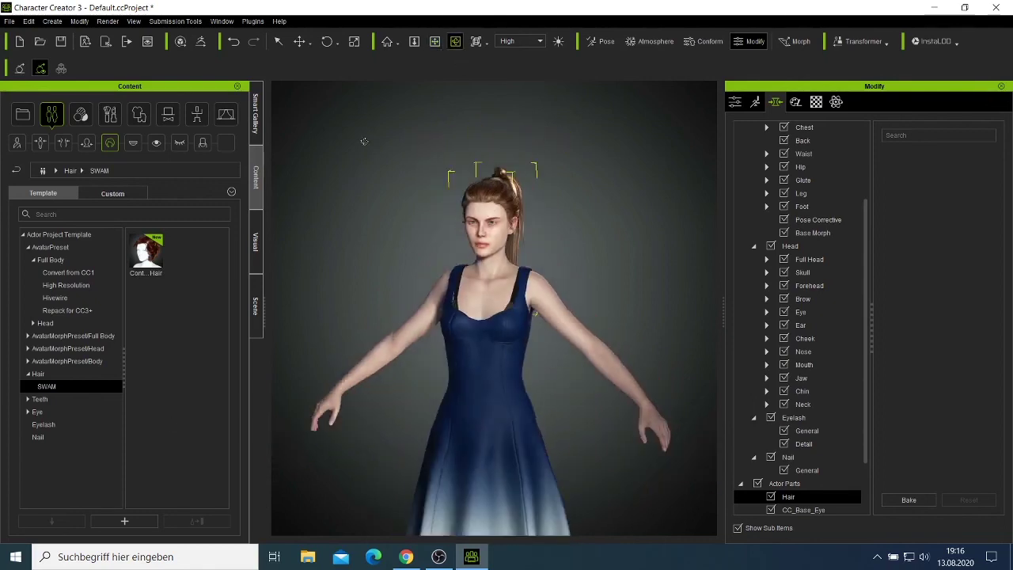
left_click(434, 41)
left_click_drag(479, 429, 483, 374)
key("F5")
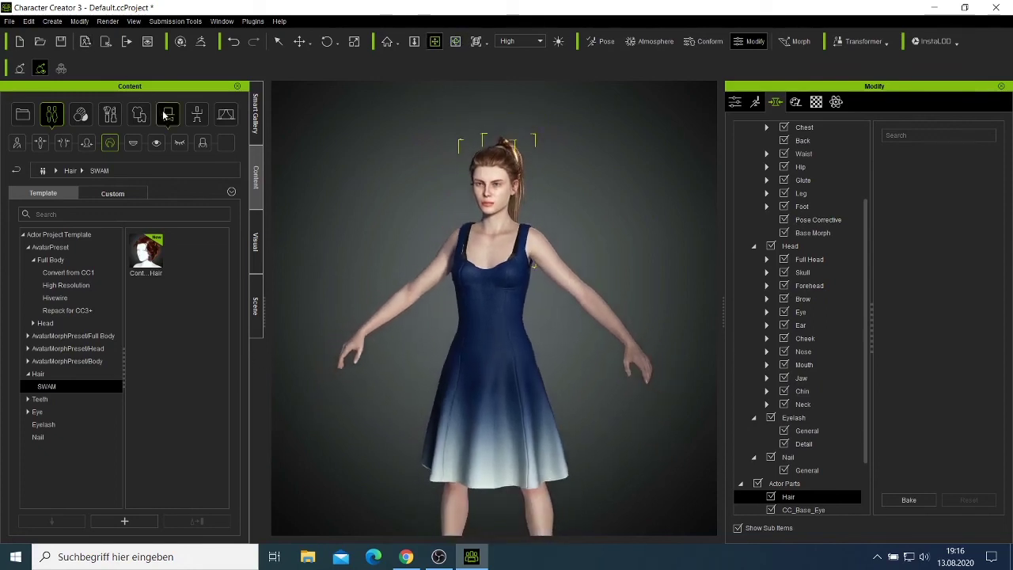
- Apply the Enchanting preset from Makeup > Full Makeup and inspect the face up close
left_click(113, 118)
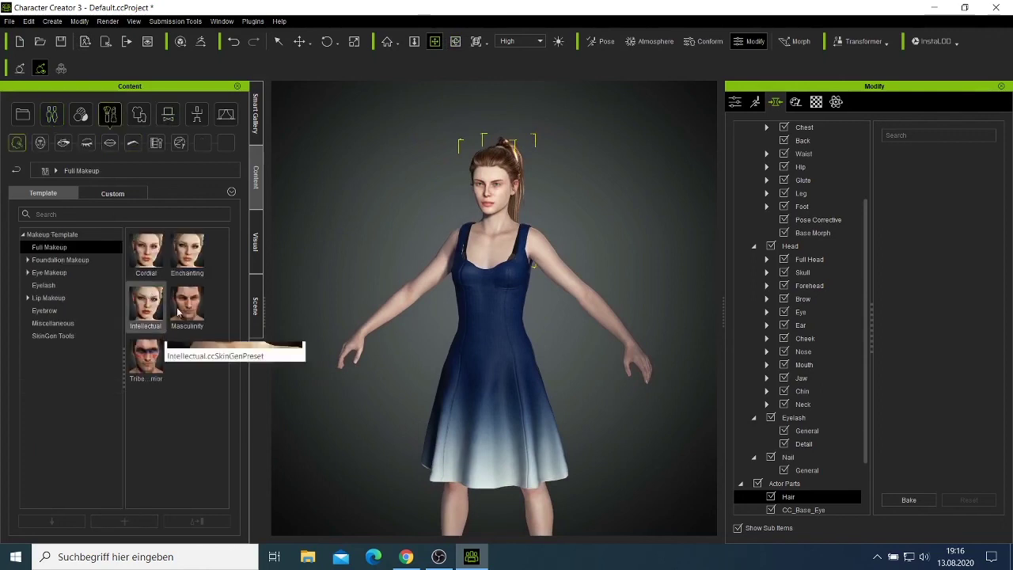
double_click(199, 258)
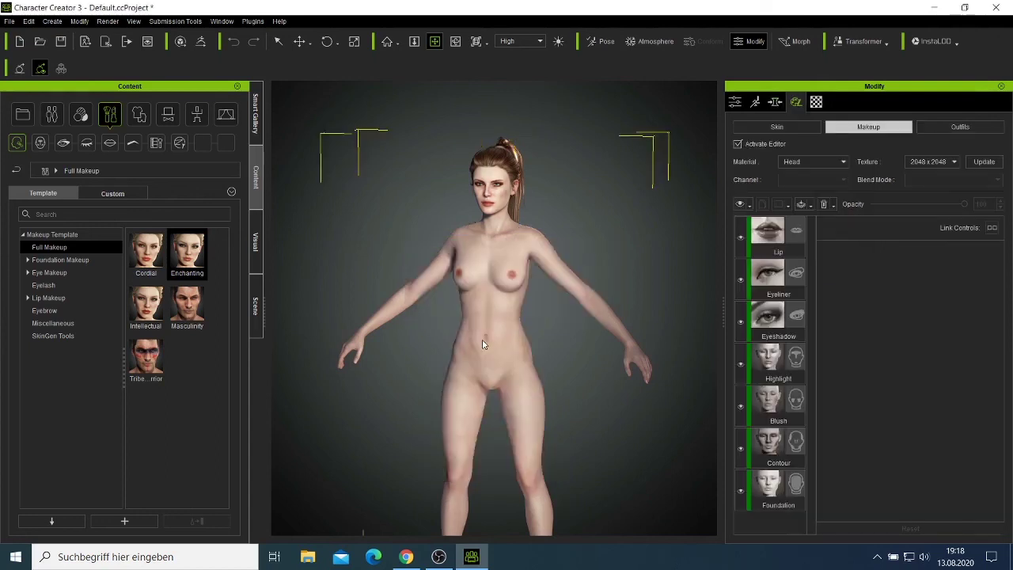
scroll(470, 256, "up", 2)
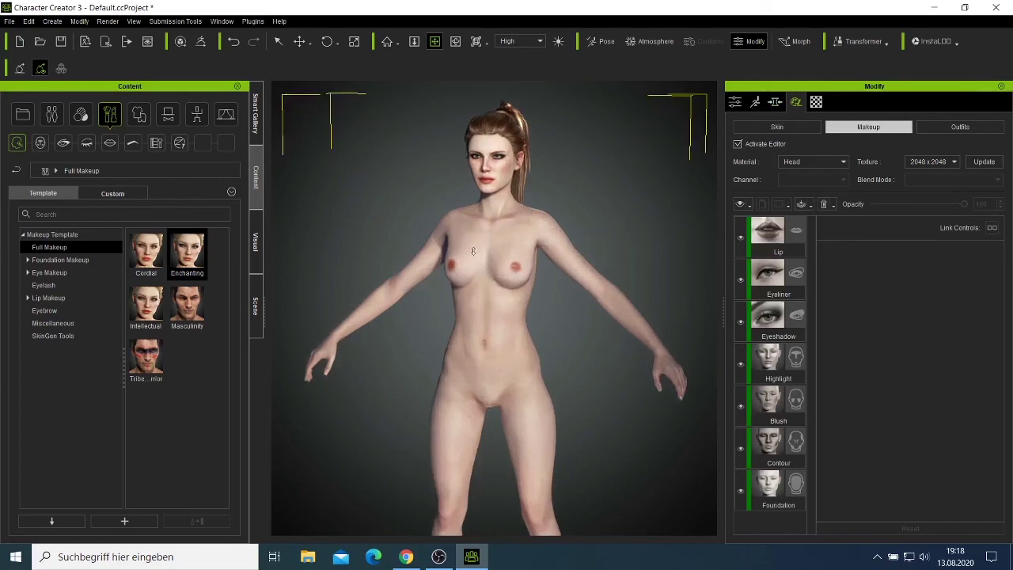
scroll(473, 251, "up", 2)
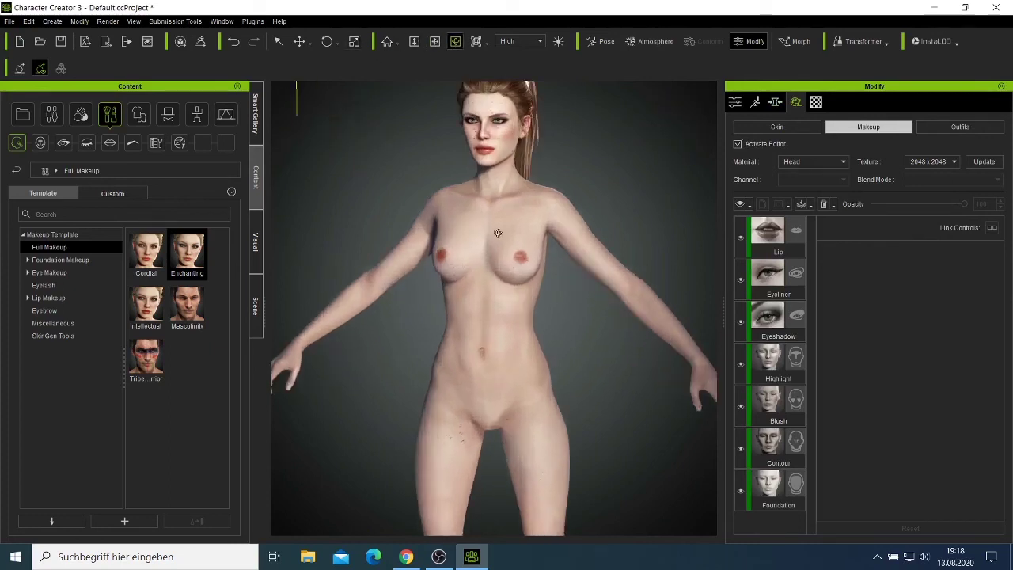
right_click_drag(473, 347, 510, 241)
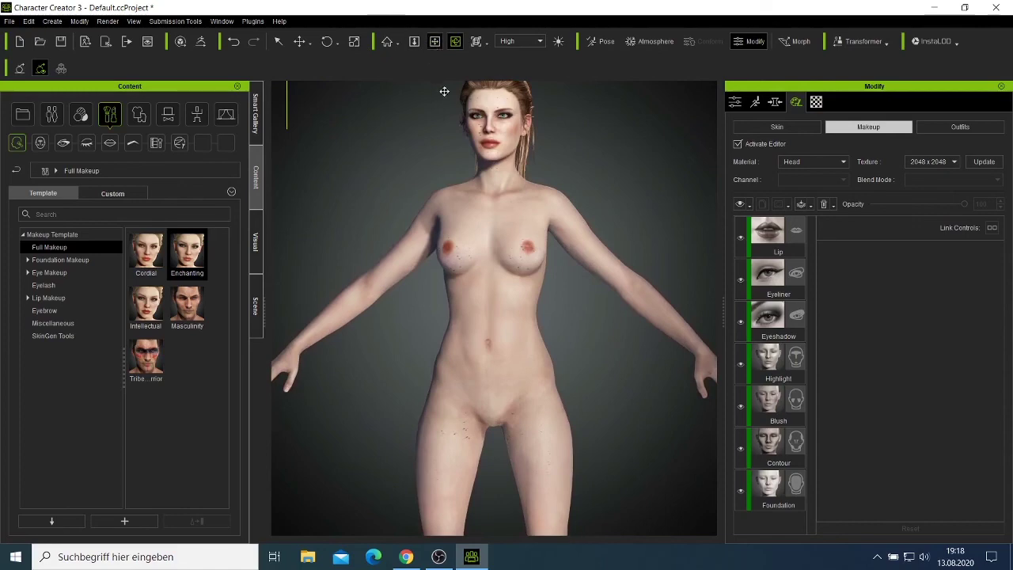
middle_click_drag(487, 326, 477, 383)
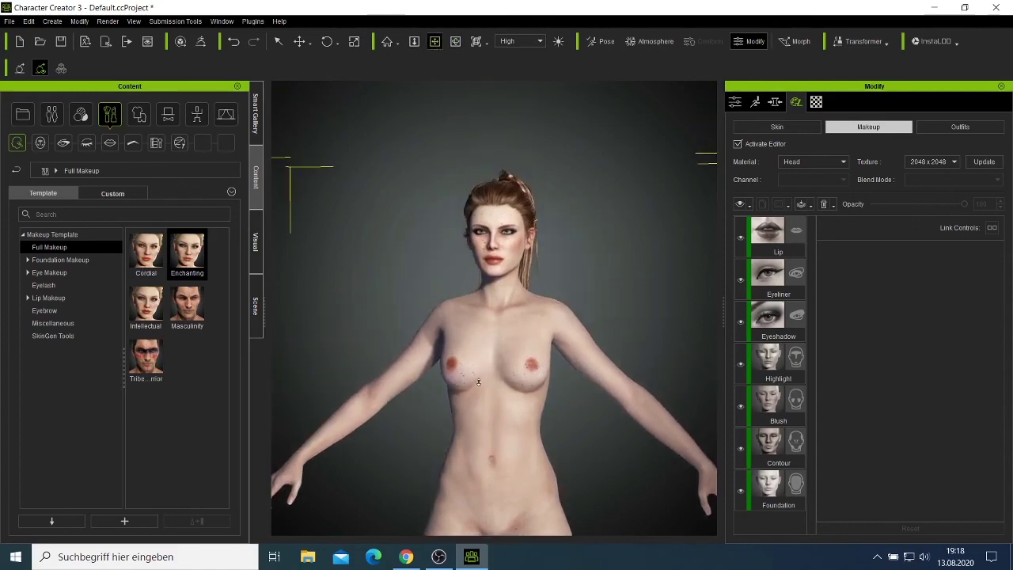
scroll(480, 372, "up", 5)
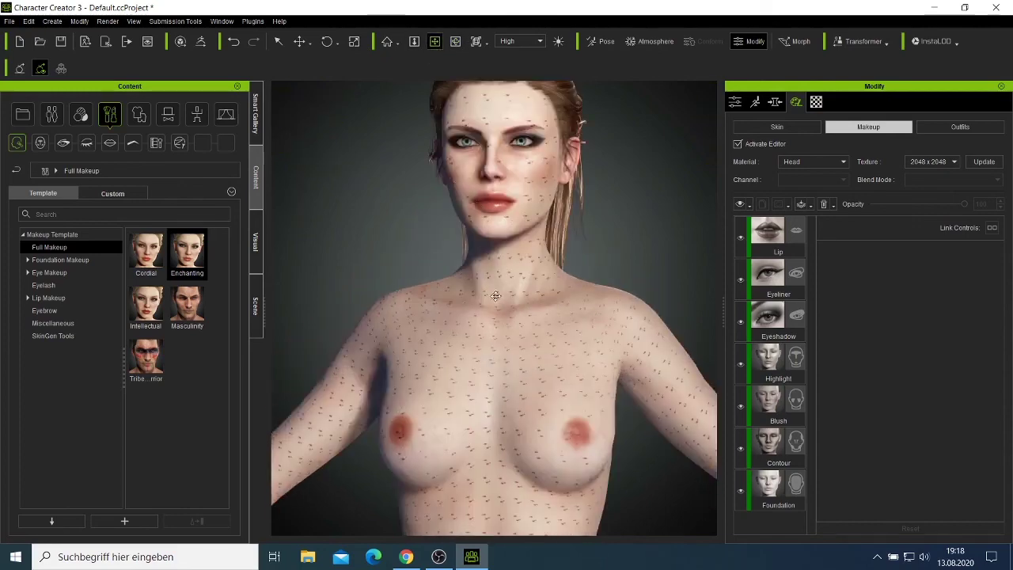
scroll(571, 331, "down", 3)
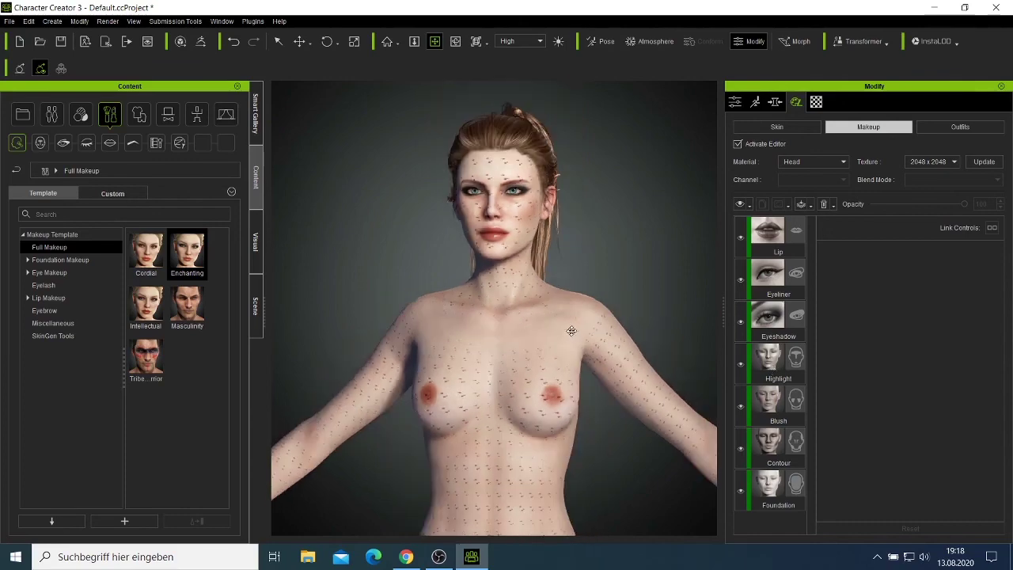
scroll(567, 332, "down", 1)
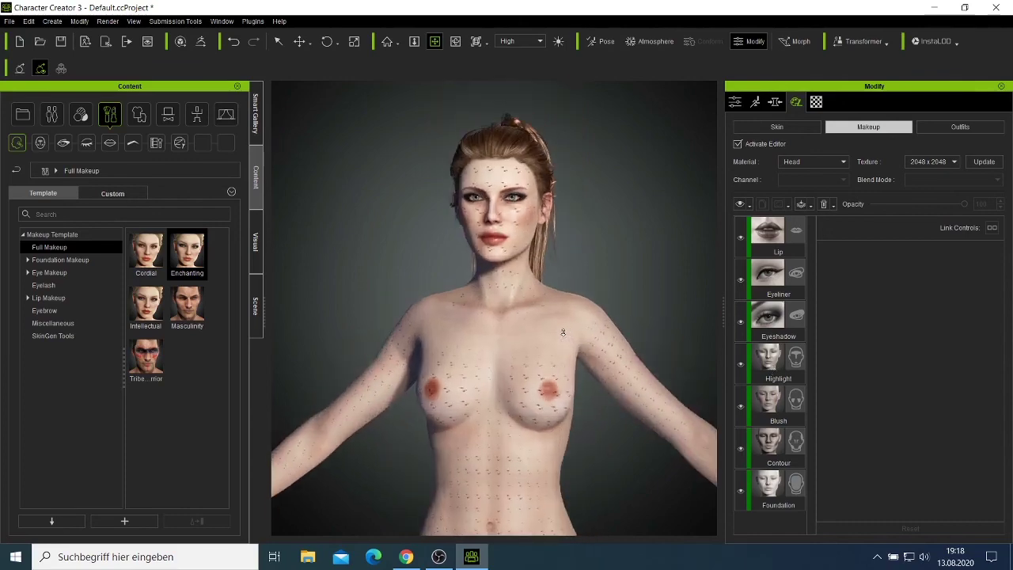
scroll(564, 334, "down", 2)
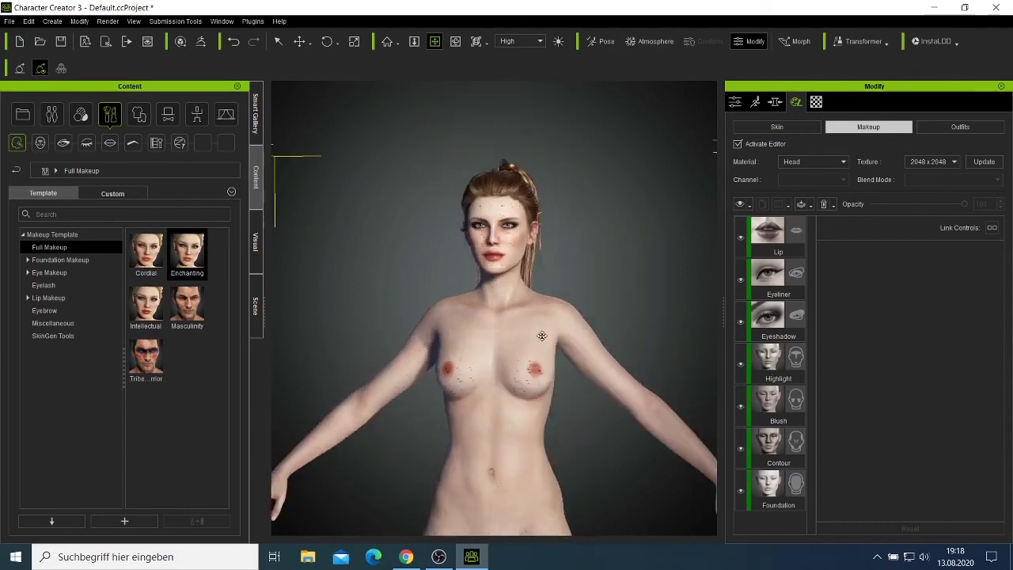
- Show the SkinGen Skin layers and select the Skin Base layer
left_click(772, 127)
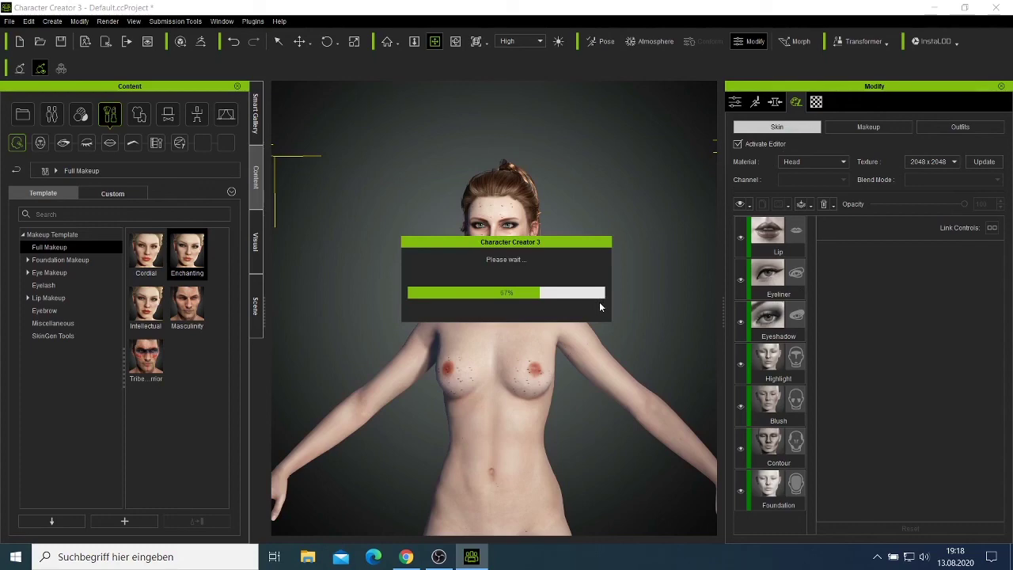
scroll(546, 301, "down", 2)
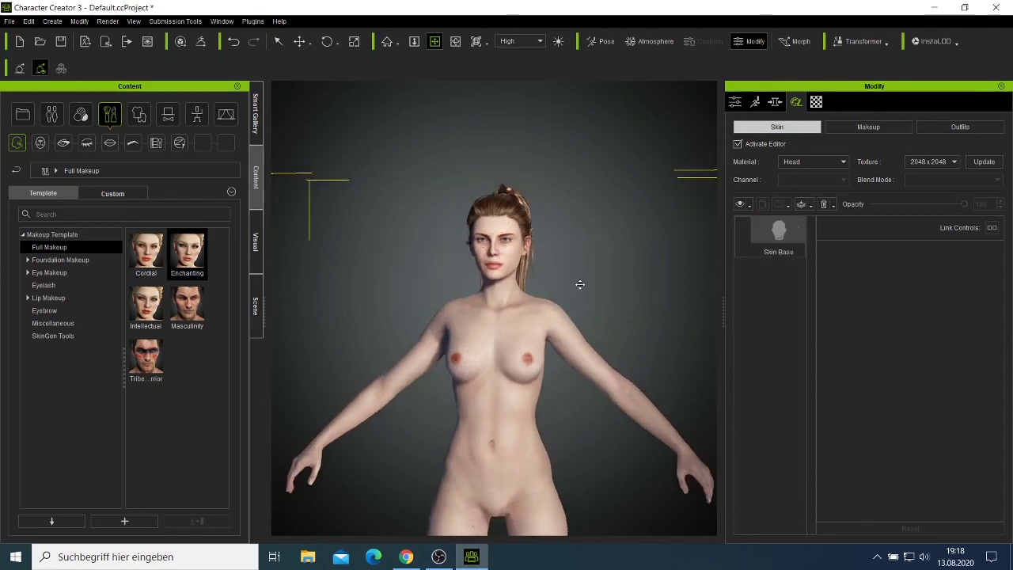
left_click(764, 243)
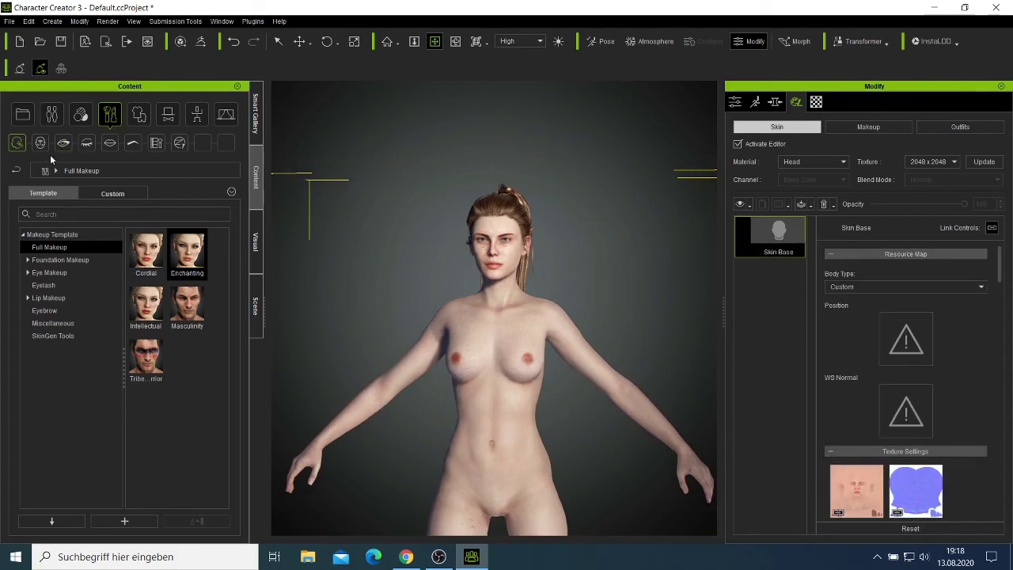
- Put the High-heels from Cloth > Shoes on the character, accepting the end of SkinGen editing
left_click(136, 119)
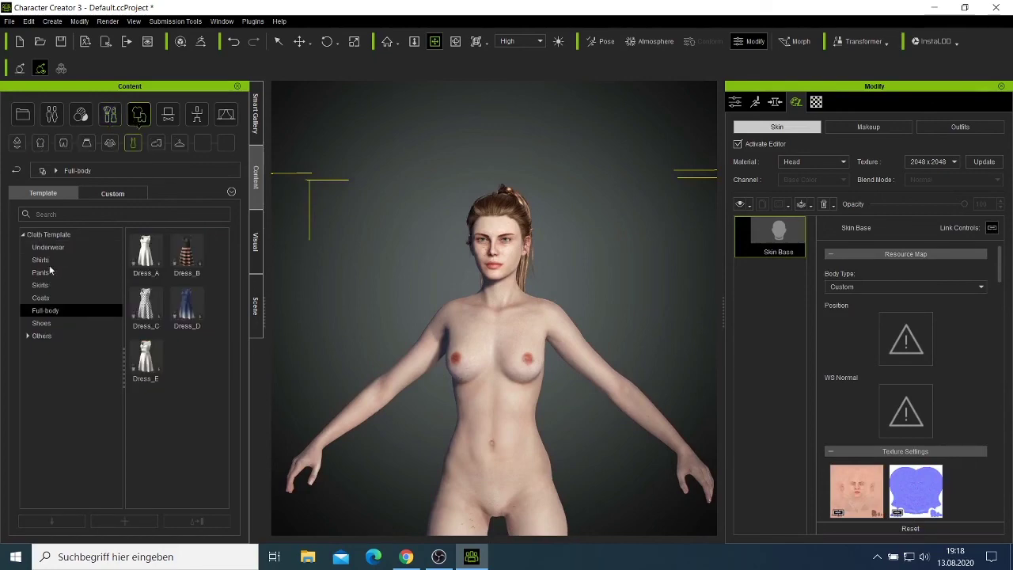
left_click(43, 324)
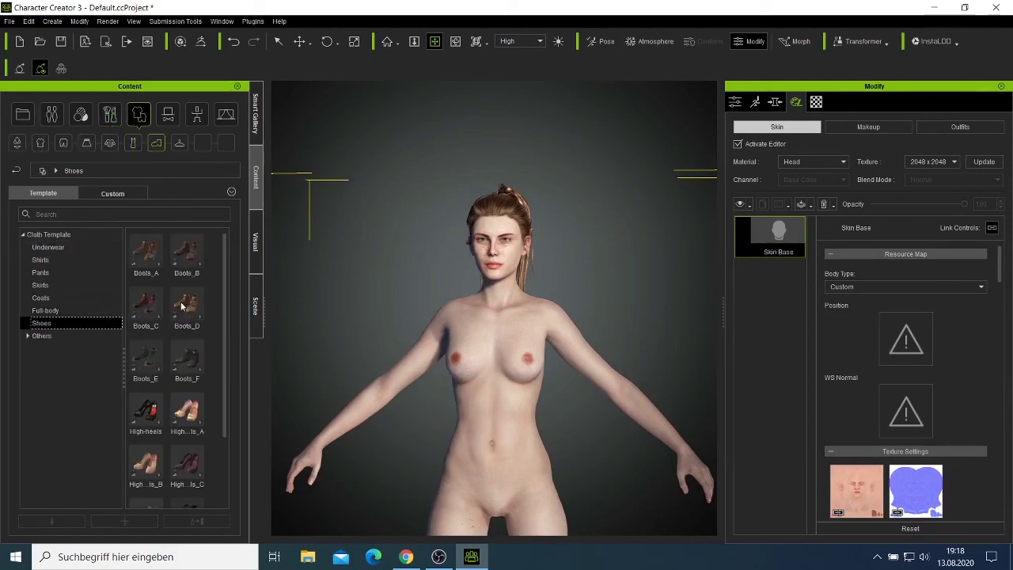
scroll(419, 289, "down", 2)
scroll(557, 403, "down", 2)
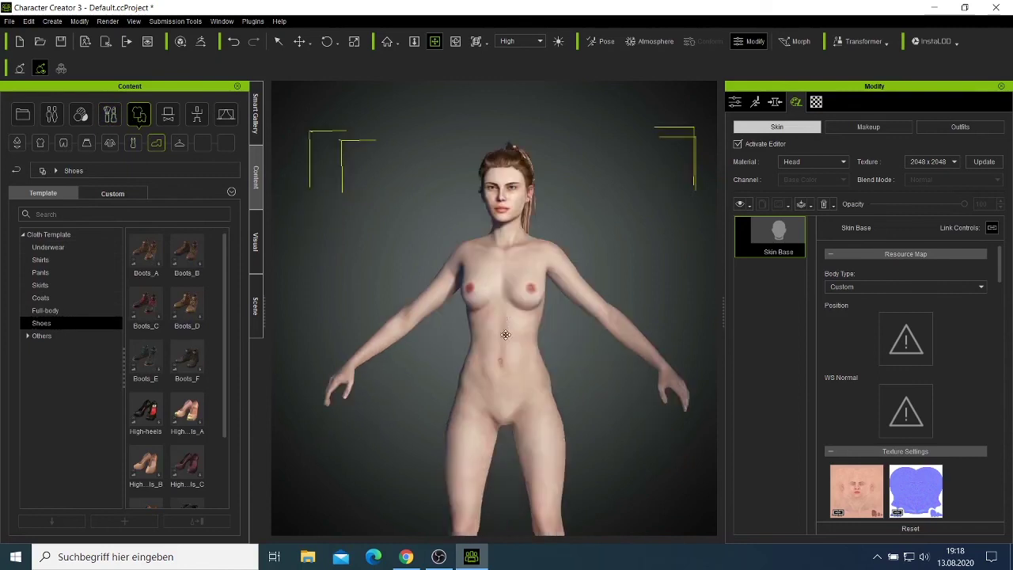
scroll(491, 213, "up", 2)
middle_click_drag(557, 403, 490, 163)
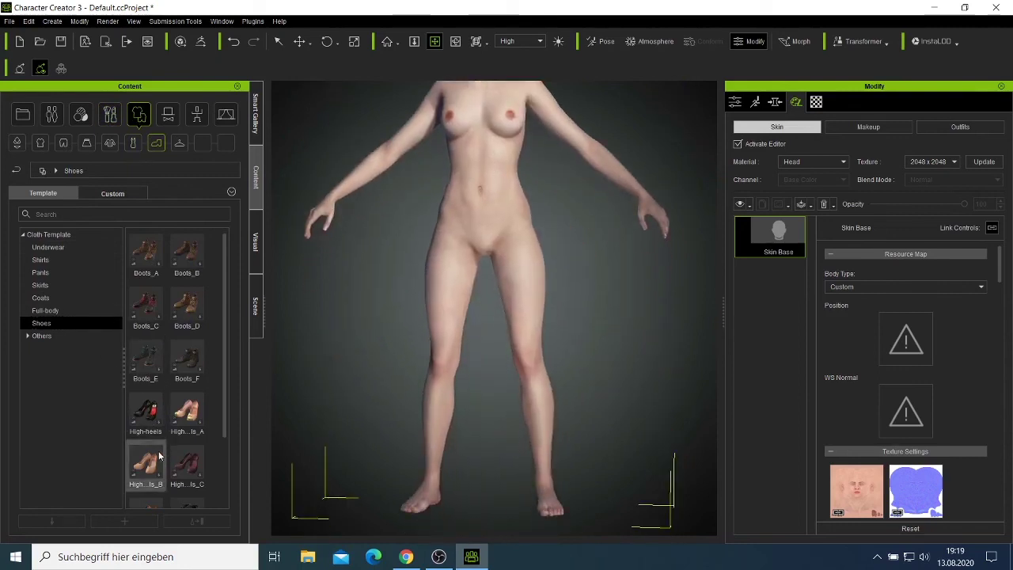
left_click(160, 420)
double_click(160, 420)
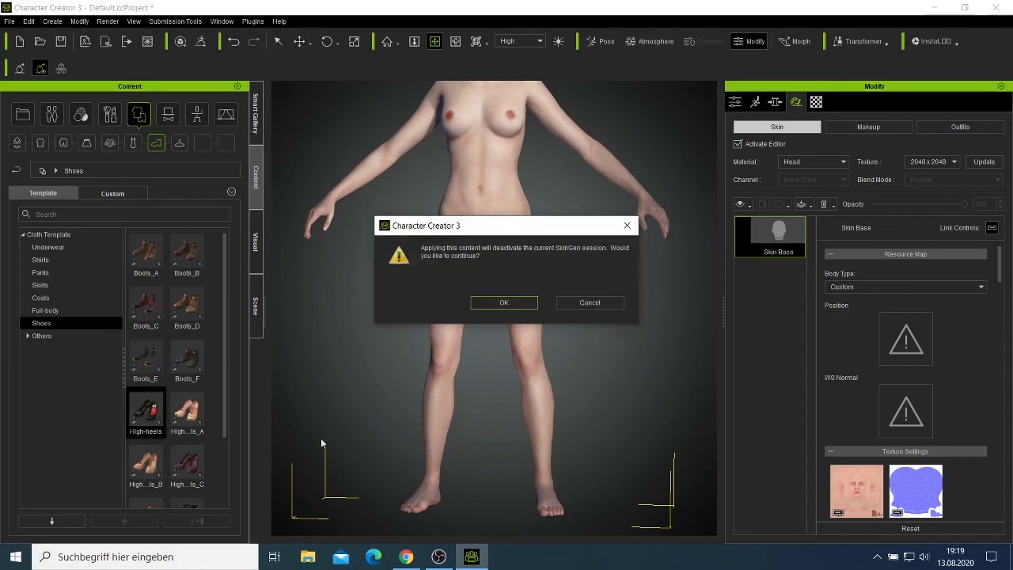
left_click(518, 304)
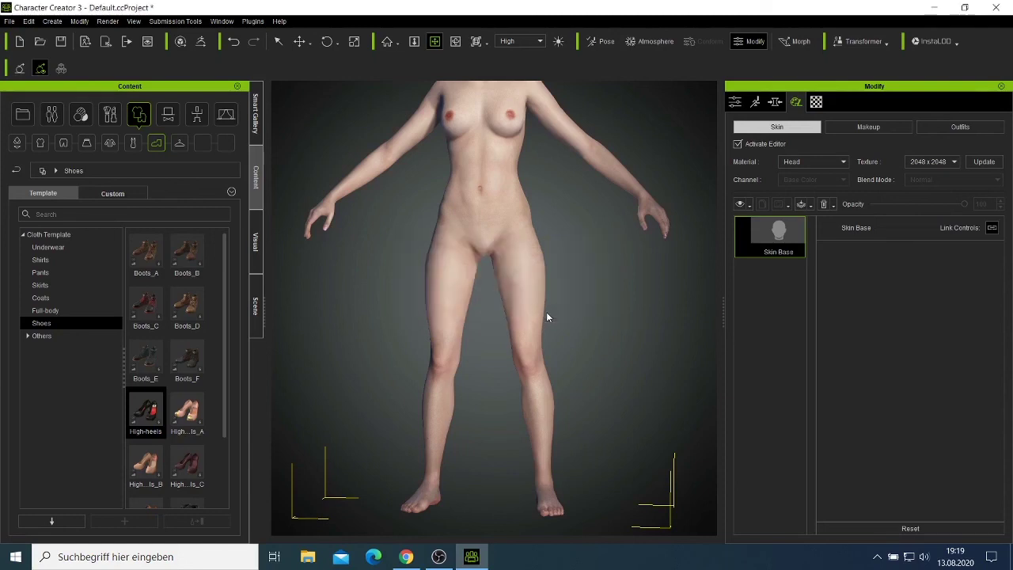
left_click(477, 320)
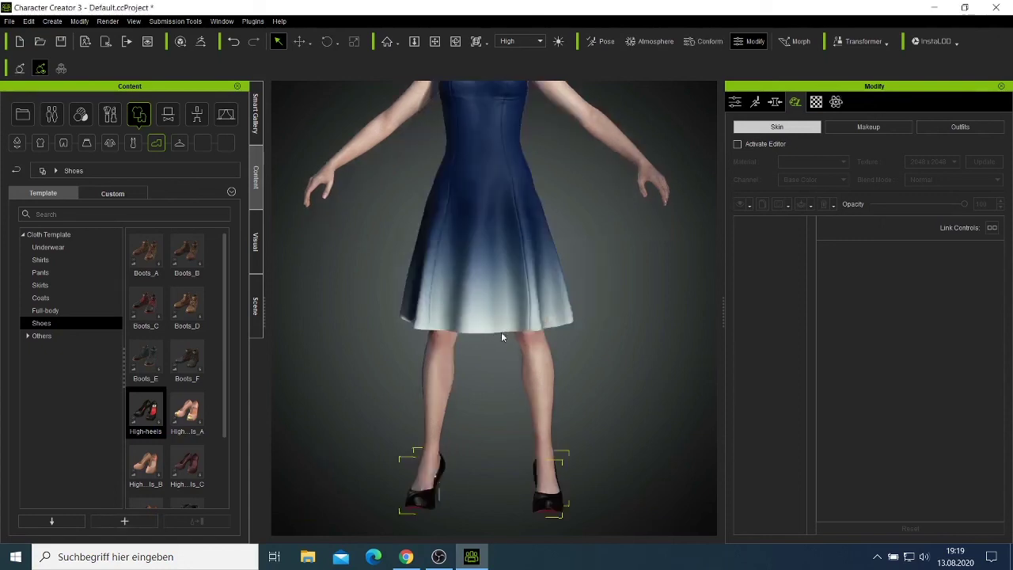
scroll(501, 332, "down", 5)
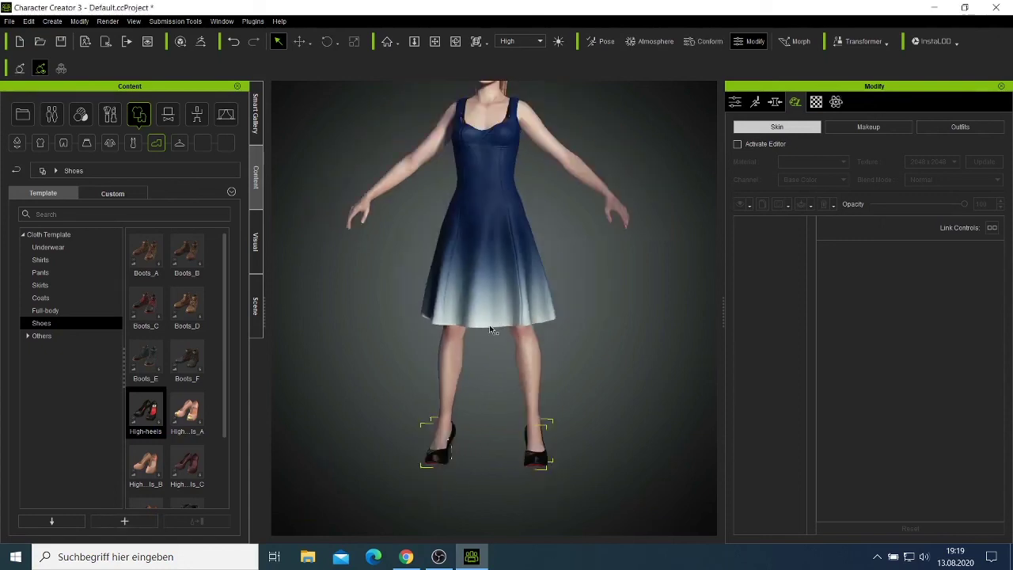
left_click(434, 41)
left_click_drag(495, 216, 505, 270)
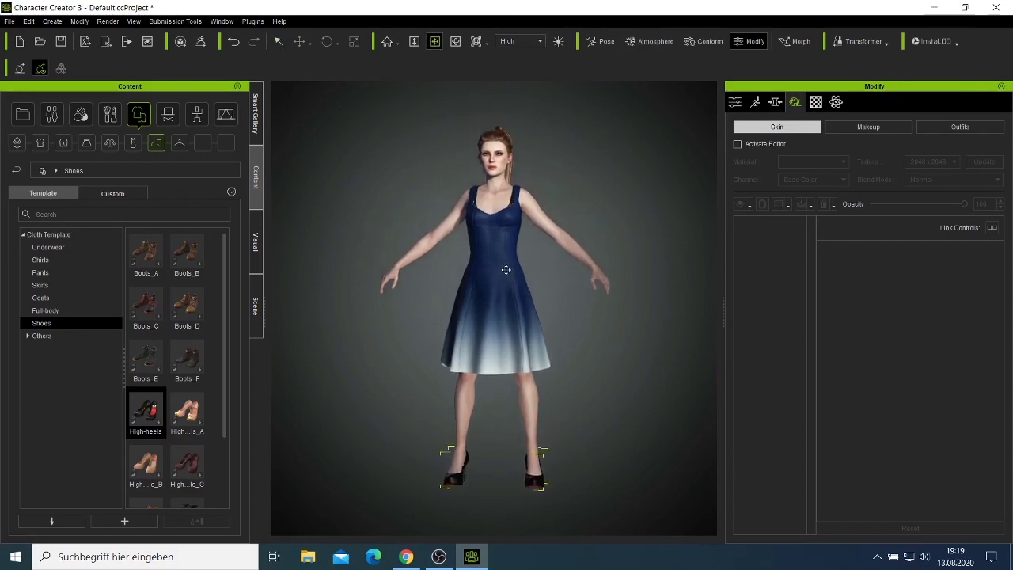
scroll(499, 269, "up", 5)
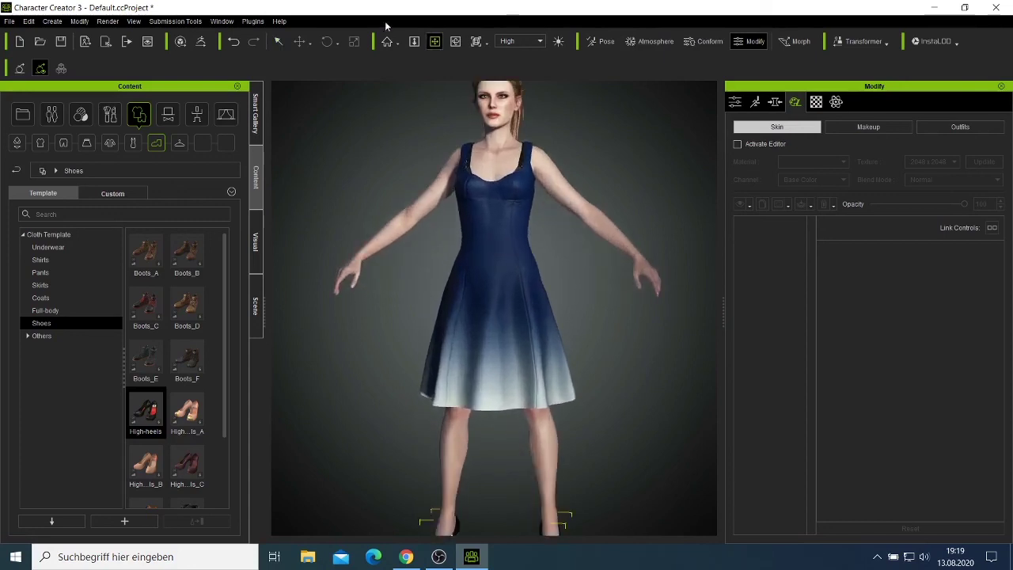
left_click(455, 41)
left_click_drag(511, 303, 353, 296)
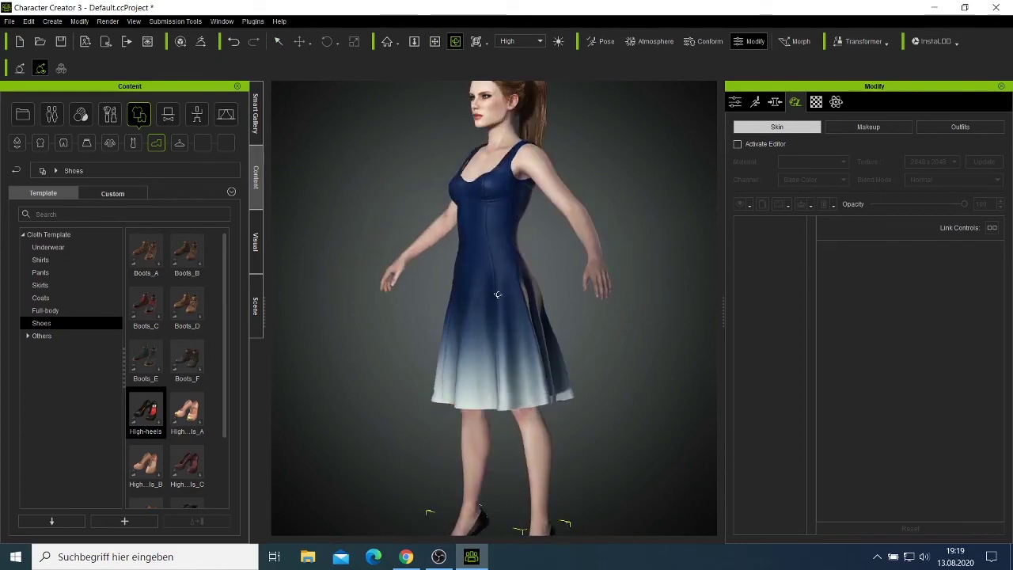
left_click_drag(497, 294, 513, 292)
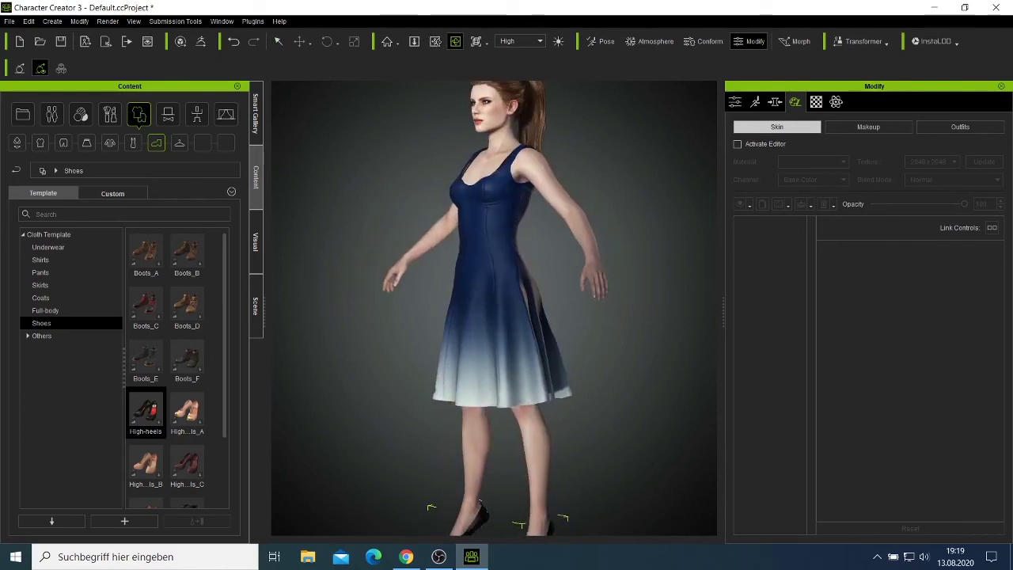
left_click(434, 41)
left_click_drag(507, 270, 523, 377)
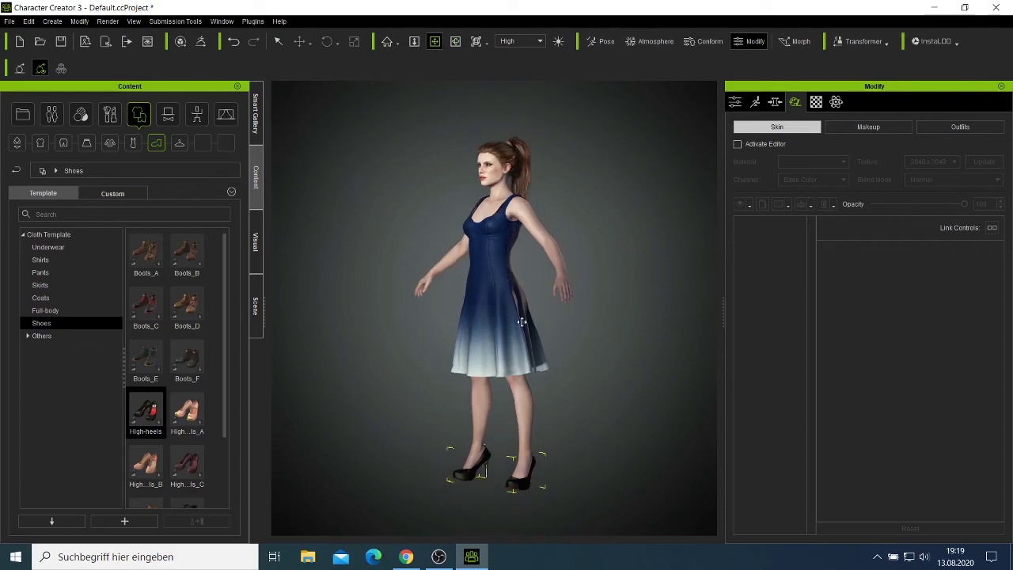
scroll(530, 389, "up", 3)
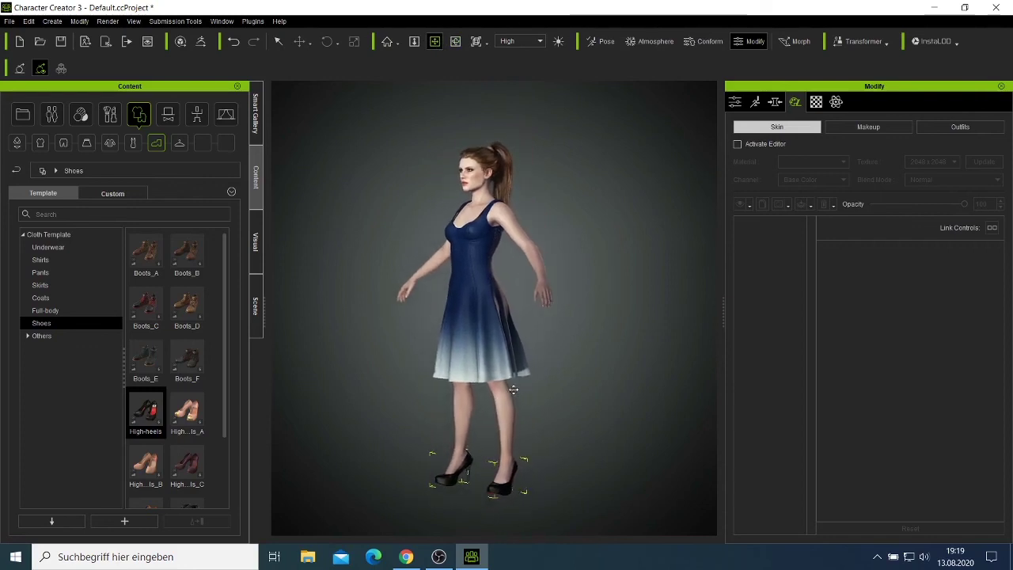
scroll(515, 382, "up", 2)
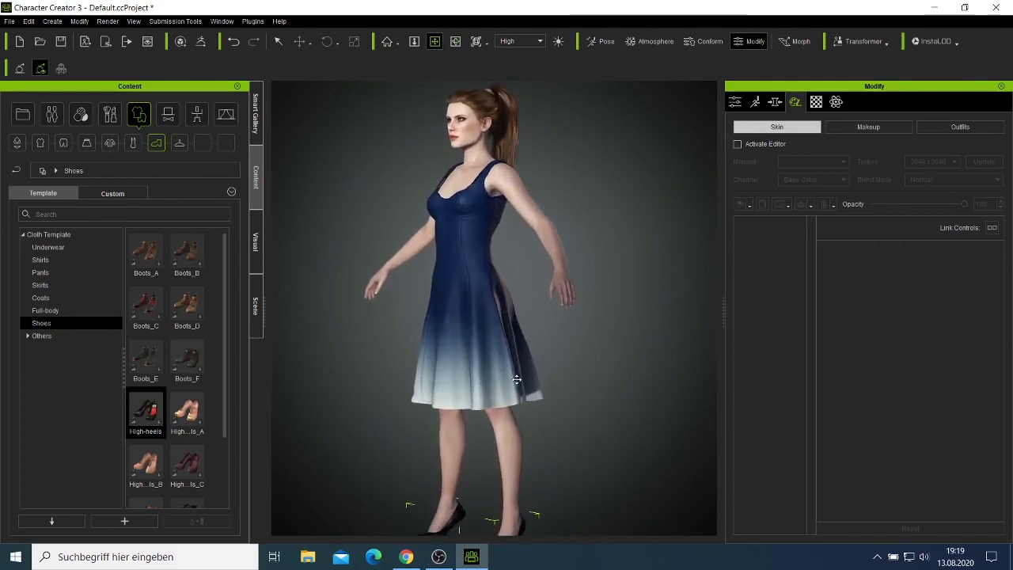
left_click(414, 42)
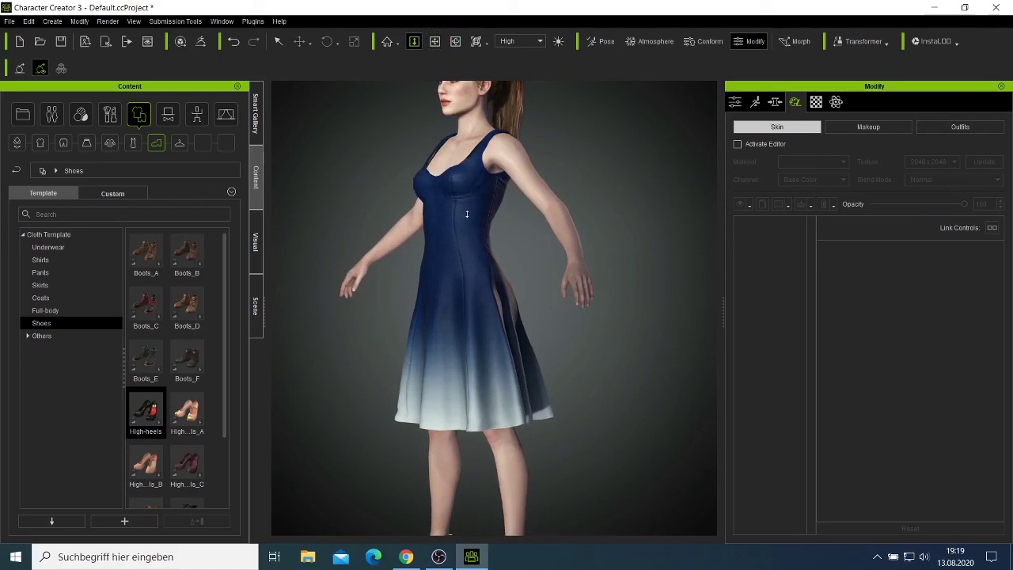
left_click(434, 41)
left_click_drag(466, 239, 478, 307)
scroll(478, 305, "up", 3)
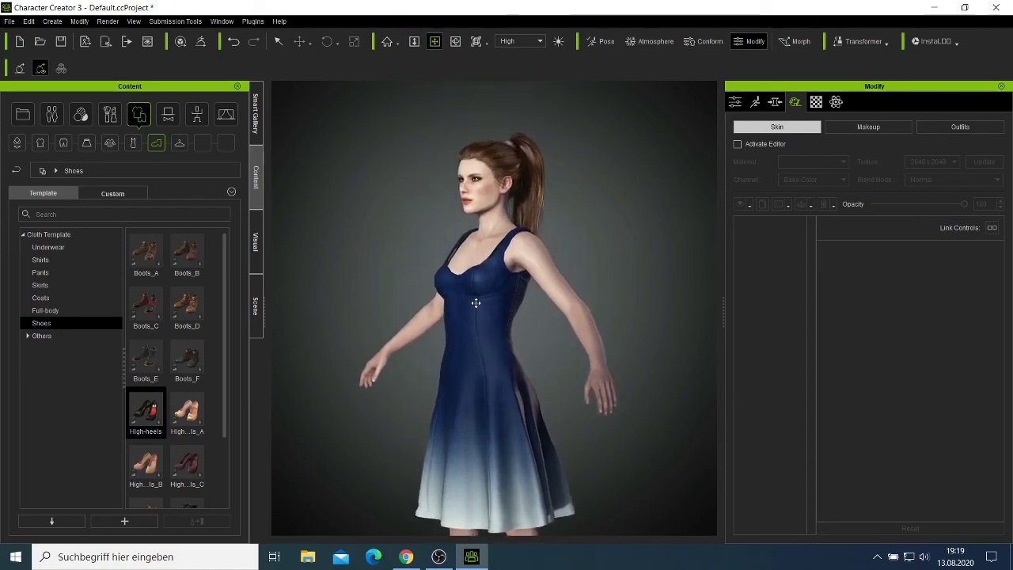
left_click(456, 41)
left_click_drag(455, 399, 533, 311)
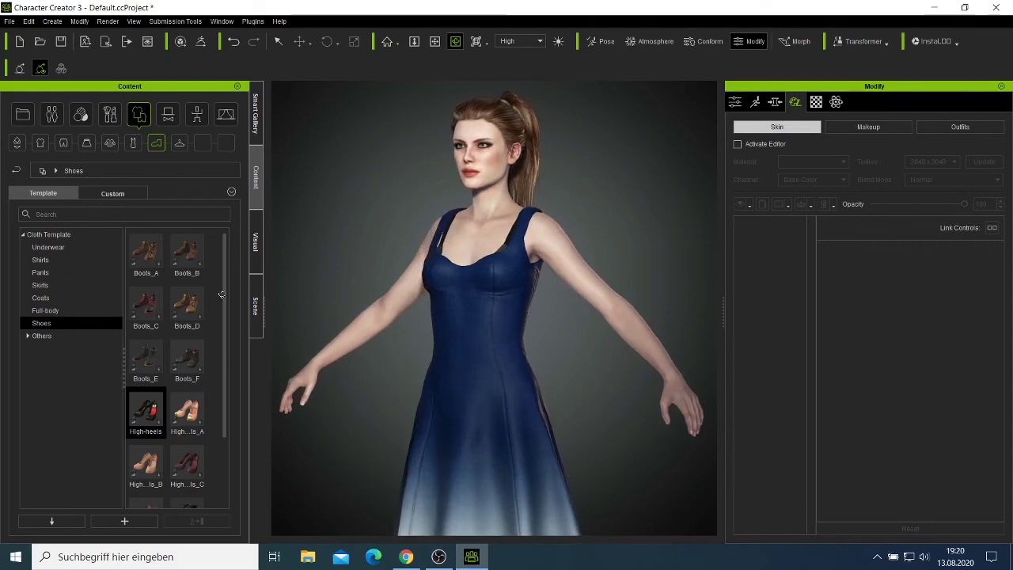
- Browse Others > Light Armor cloth and the Smart Gallery's Trial, Recommended, Custom and Free Resource packs
left_click(41, 335)
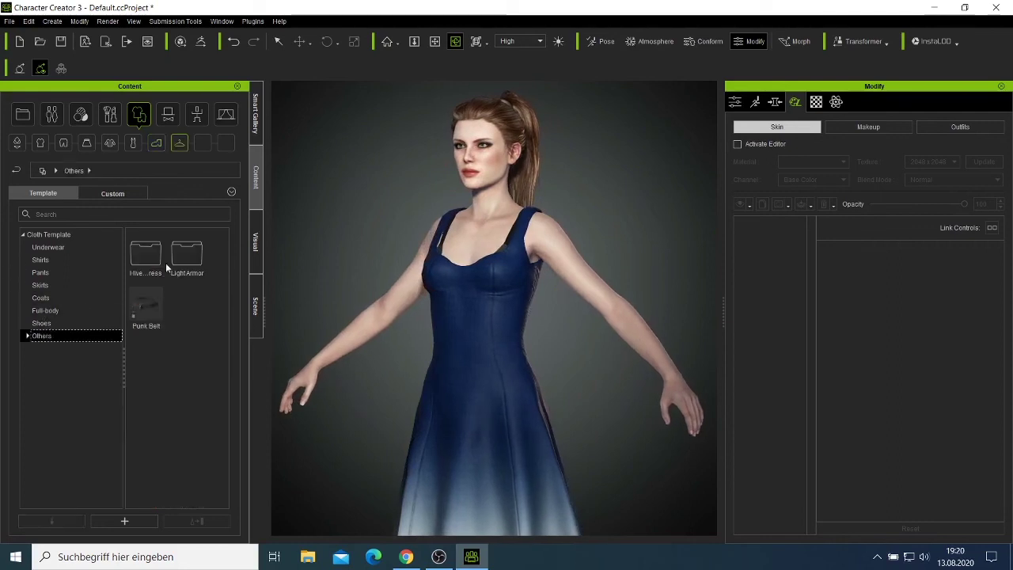
double_click(182, 260)
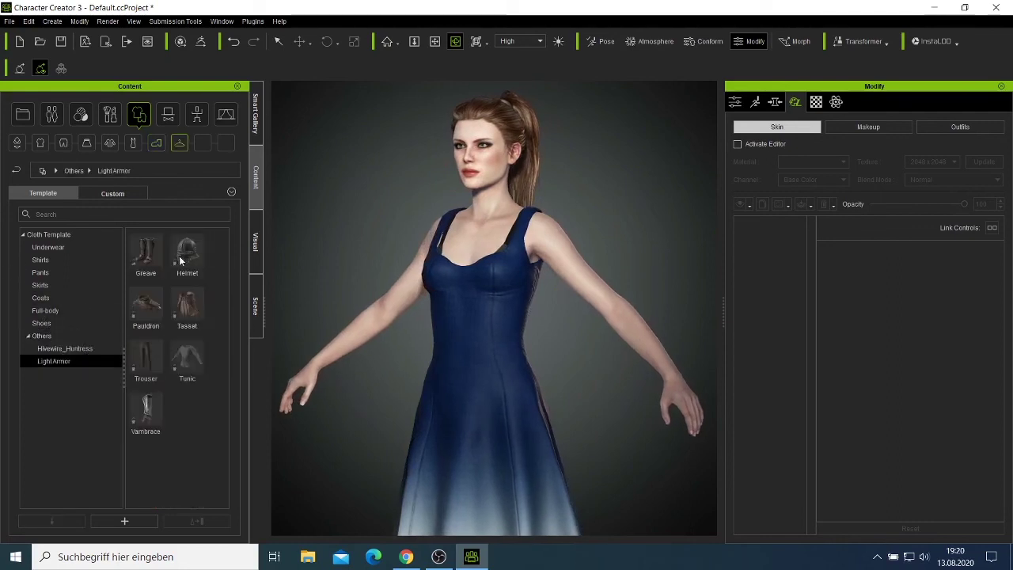
left_click(255, 115)
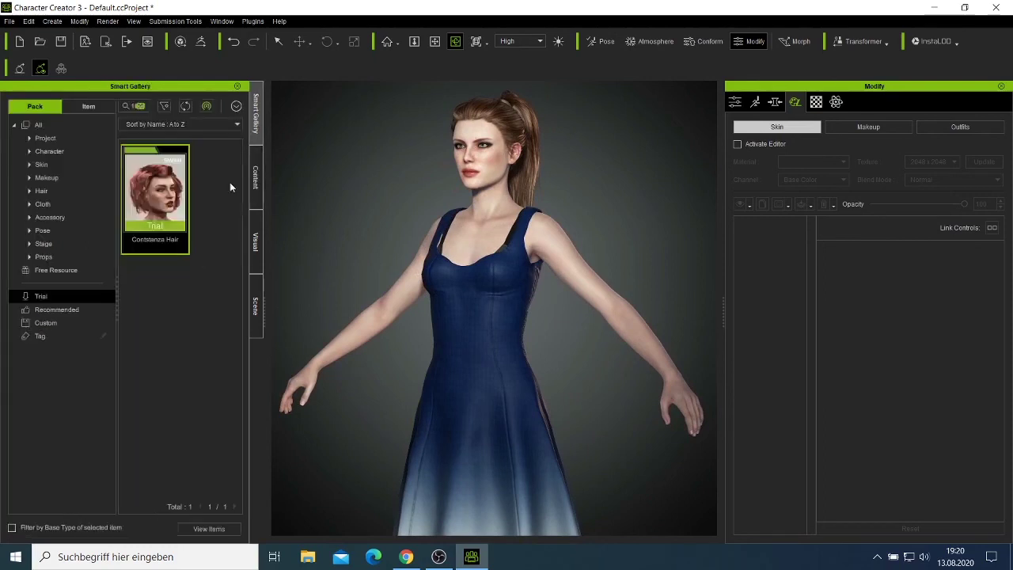
left_click(26, 127)
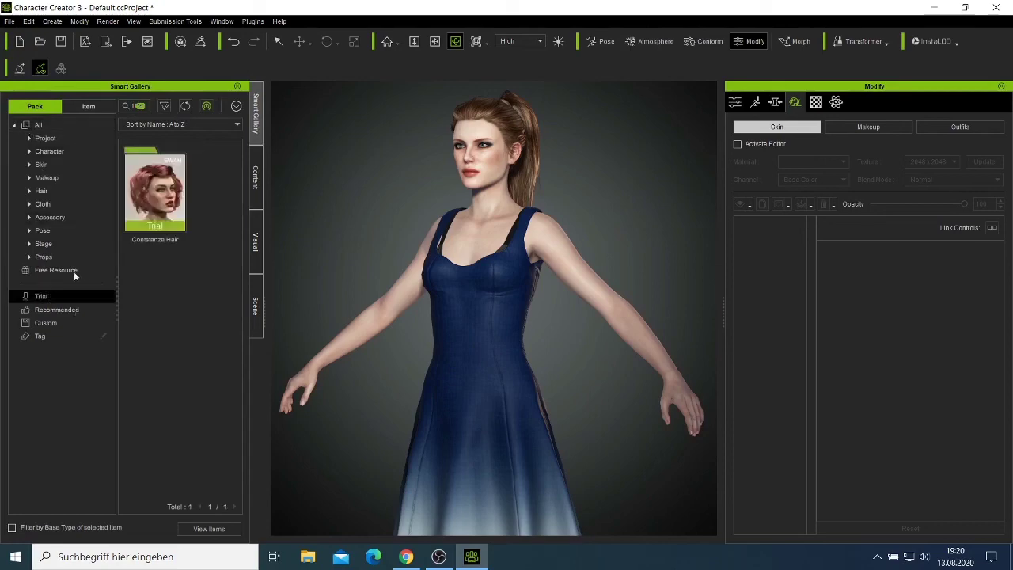
left_click(56, 310)
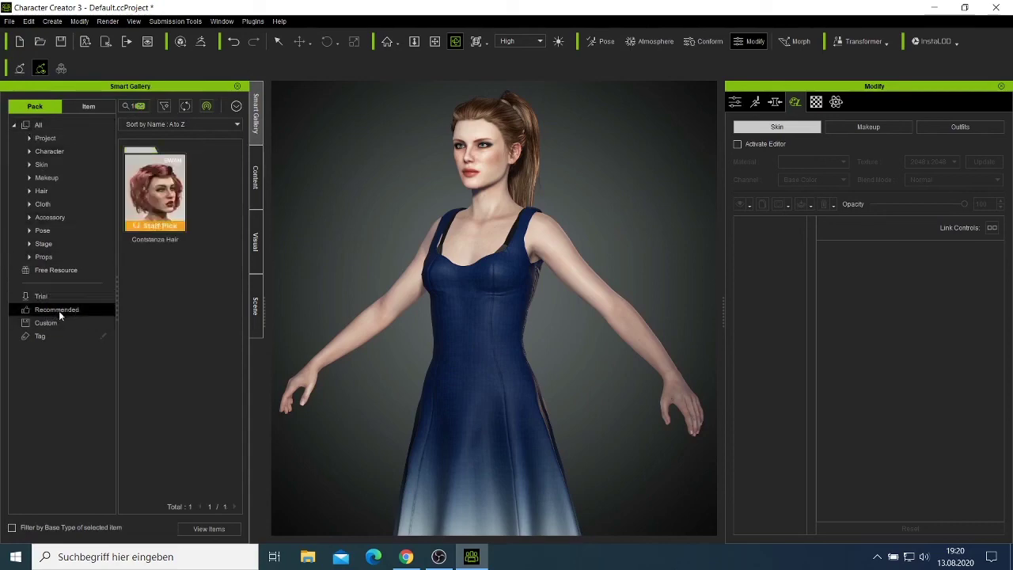
left_click(58, 322)
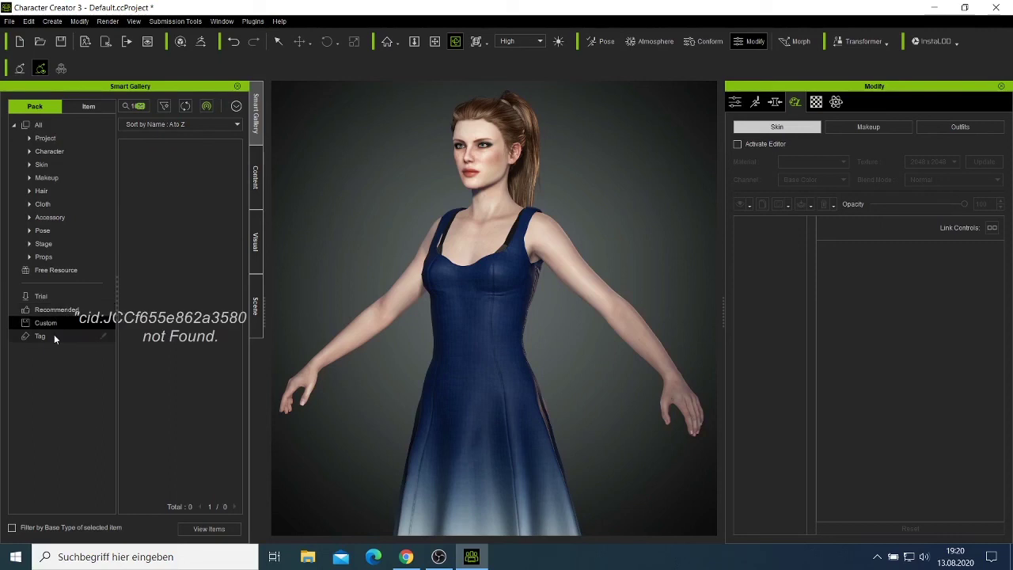
left_click(53, 271)
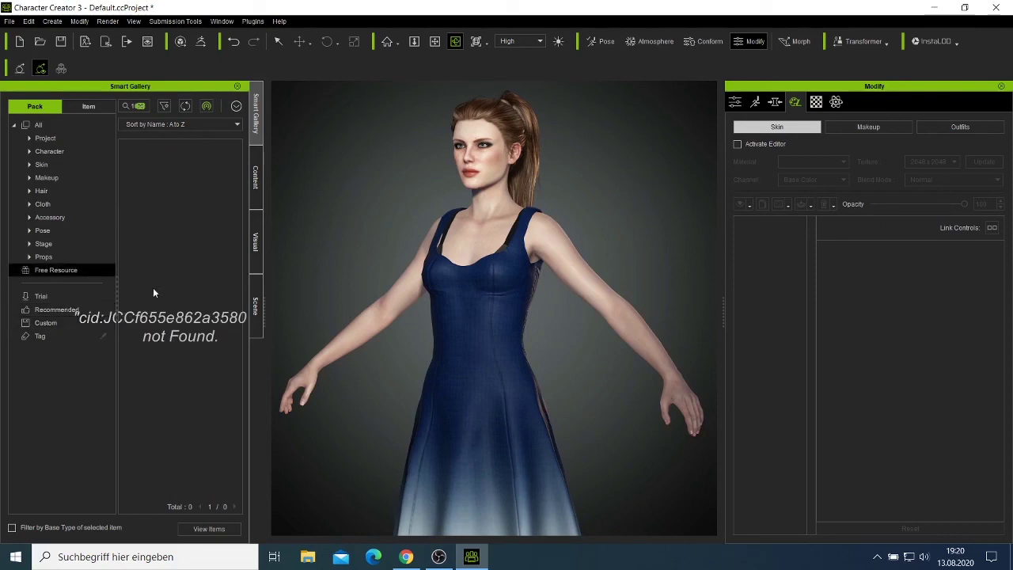
- Return to the cloth content, frame the heels in view, and open the Motion Template library
right_click_drag(447, 309, 320, 325)
left_click(254, 180)
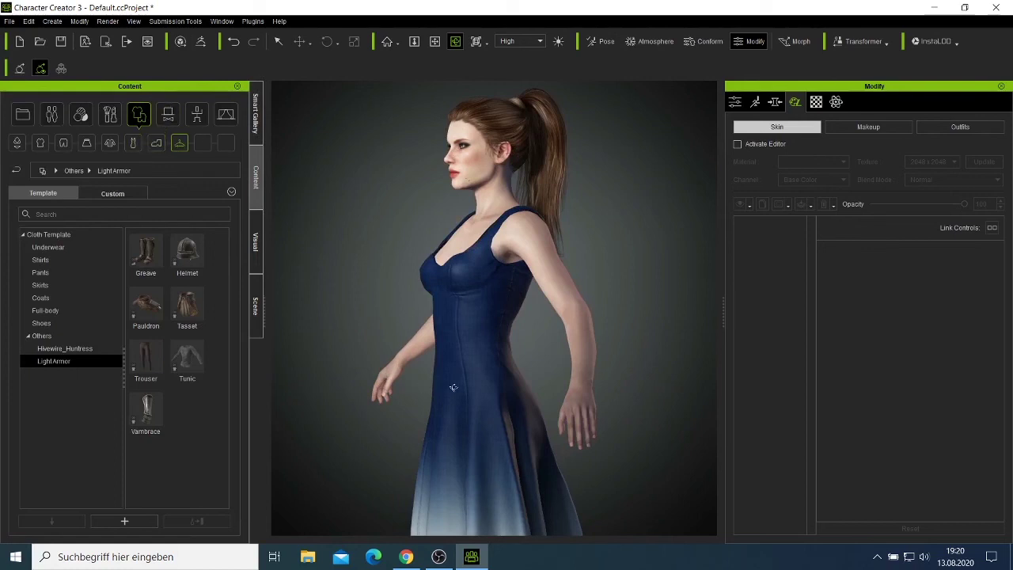
right_click_drag(456, 386, 571, 332)
scroll(570, 331, "down", 3)
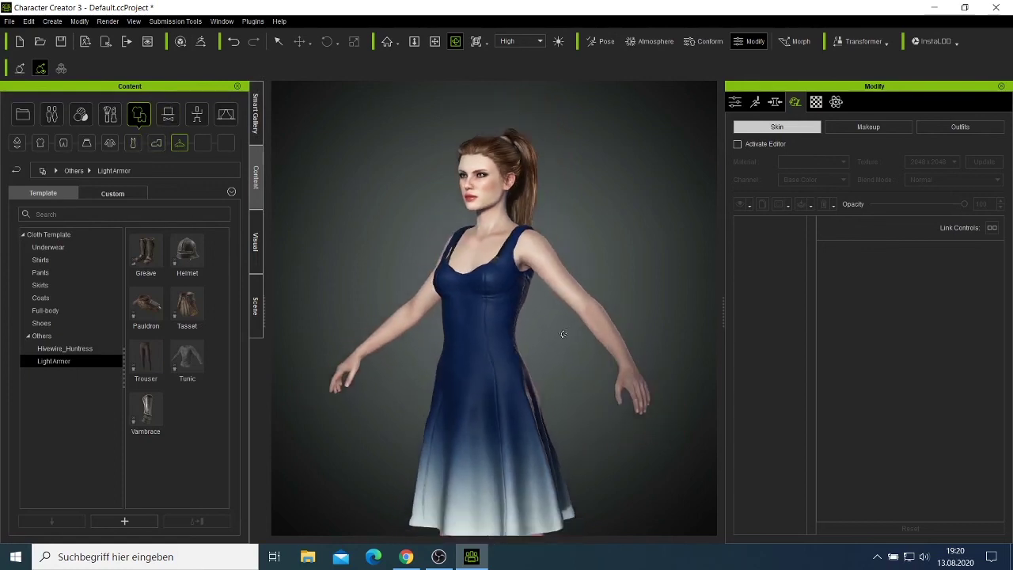
scroll(552, 324, "down", 2)
left_click(435, 42)
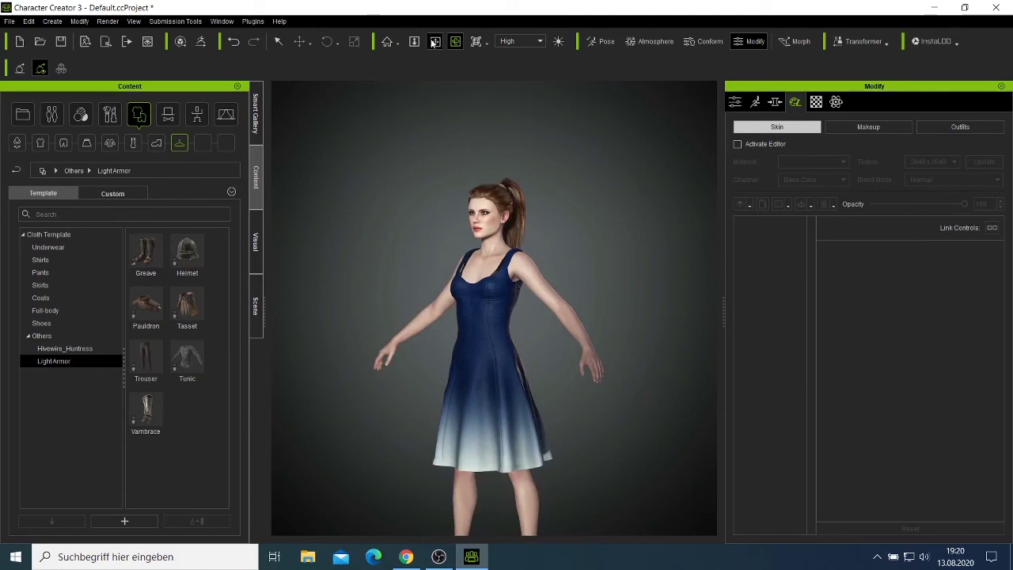
middle_click_drag(457, 411, 461, 356)
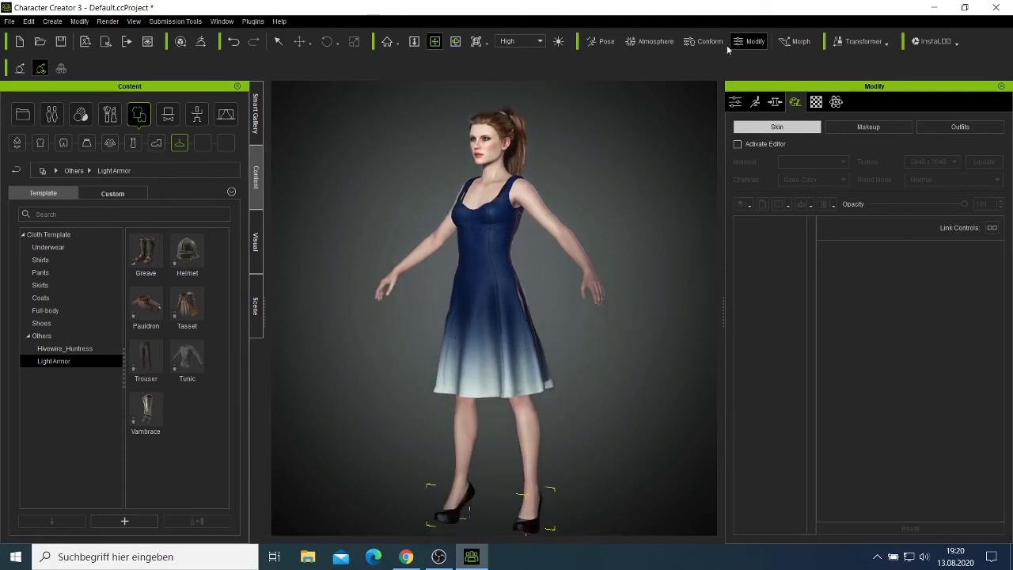
left_click(601, 41)
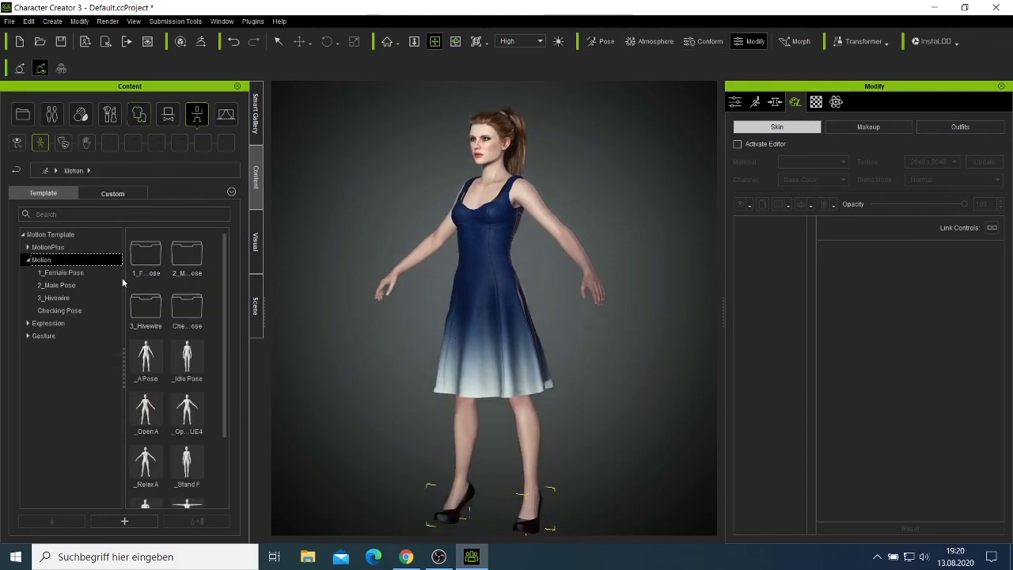
- Apply a reclining leg-raised pose from 1_Female Pose and orbit to a frontal view
double_click(154, 272)
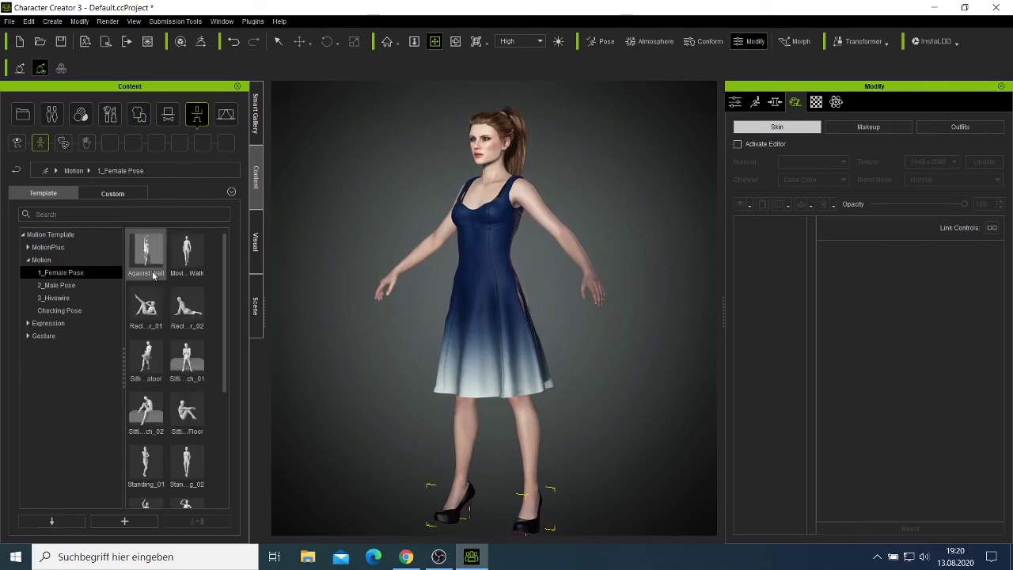
double_click(149, 318)
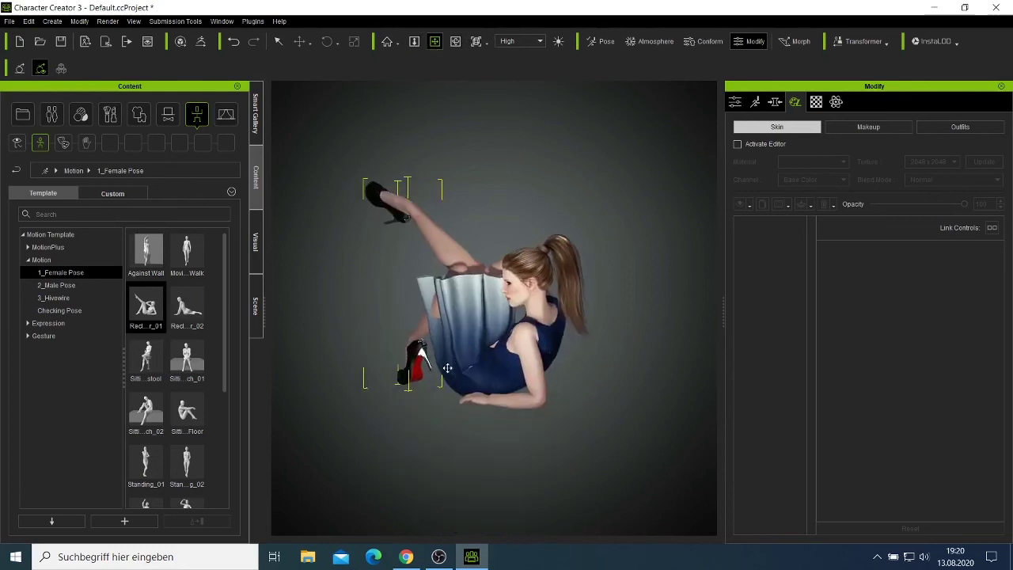
left_click(455, 41)
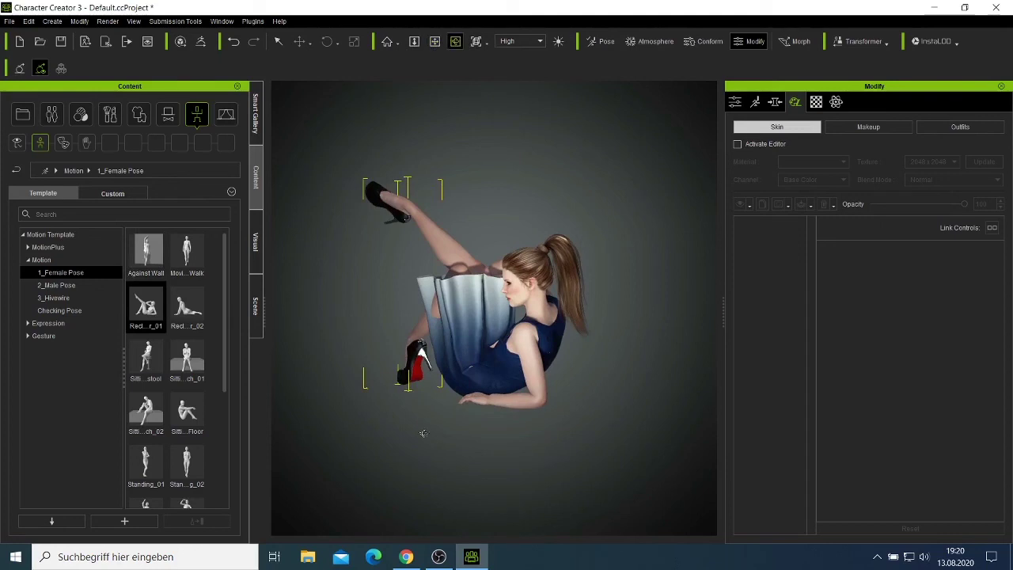
left_click_drag(481, 390, 650, 346)
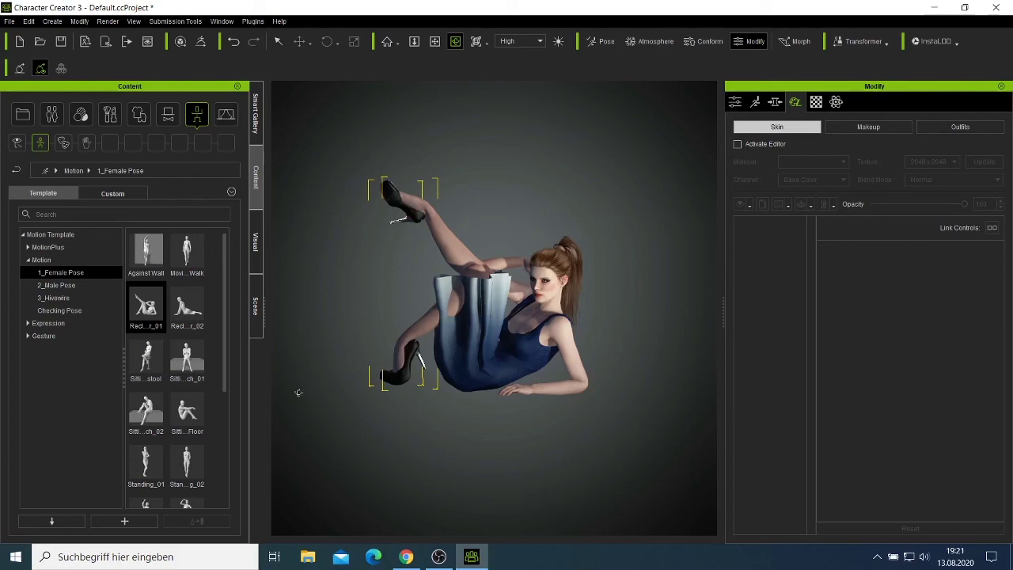
- Try the sitting-on-floor pose, then the Sitting..ch_02 seated pose, orbiting to inspect each
double_click(188, 411)
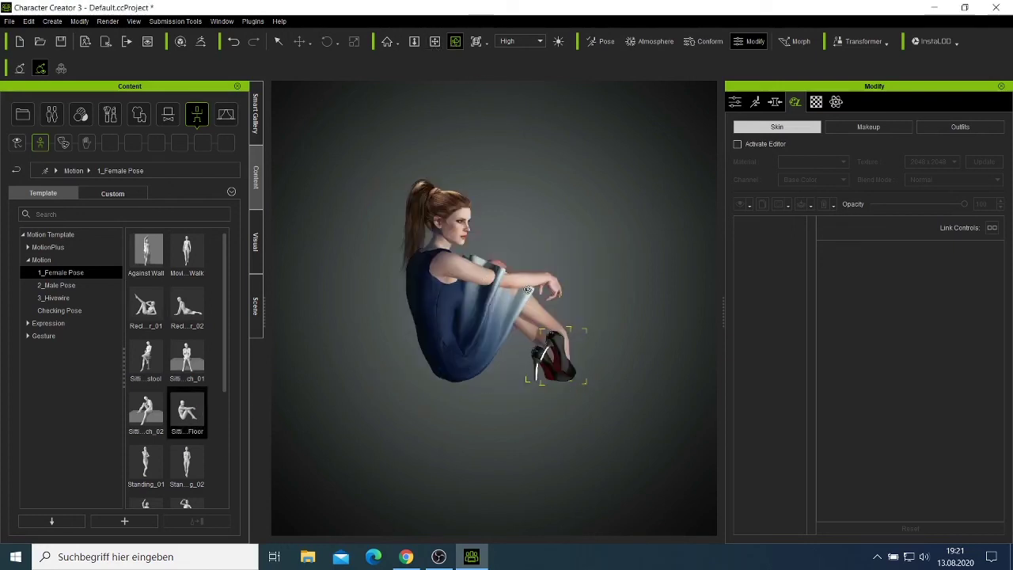
right_click_drag(530, 353, 431, 322)
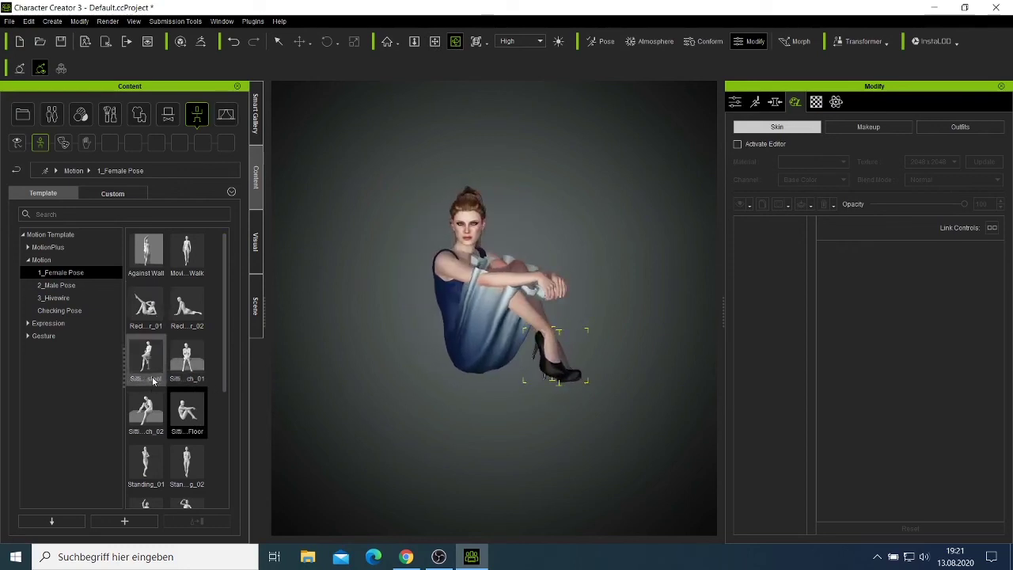
double_click(155, 403)
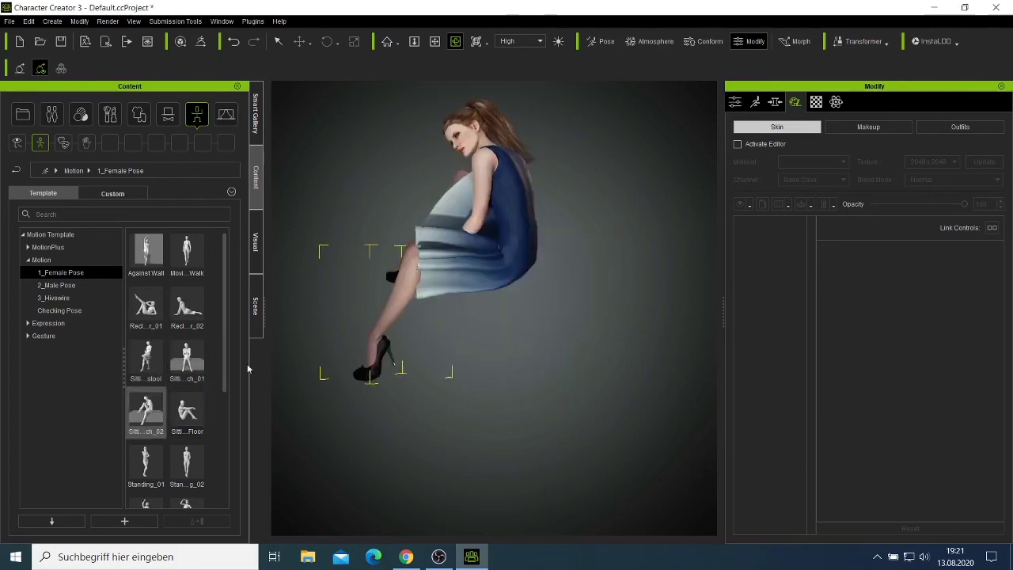
left_click(455, 42)
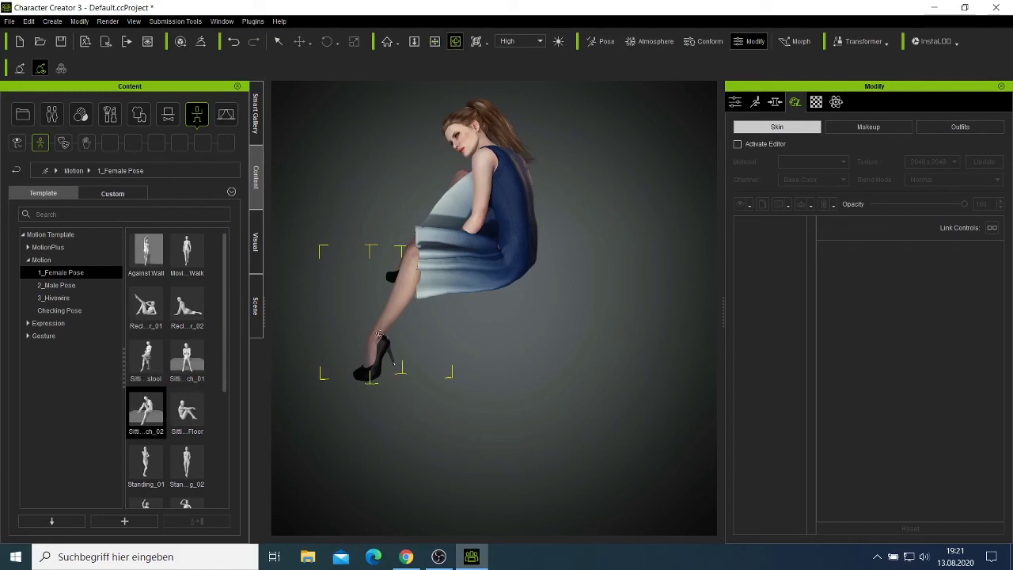
left_click_drag(419, 326, 484, 281)
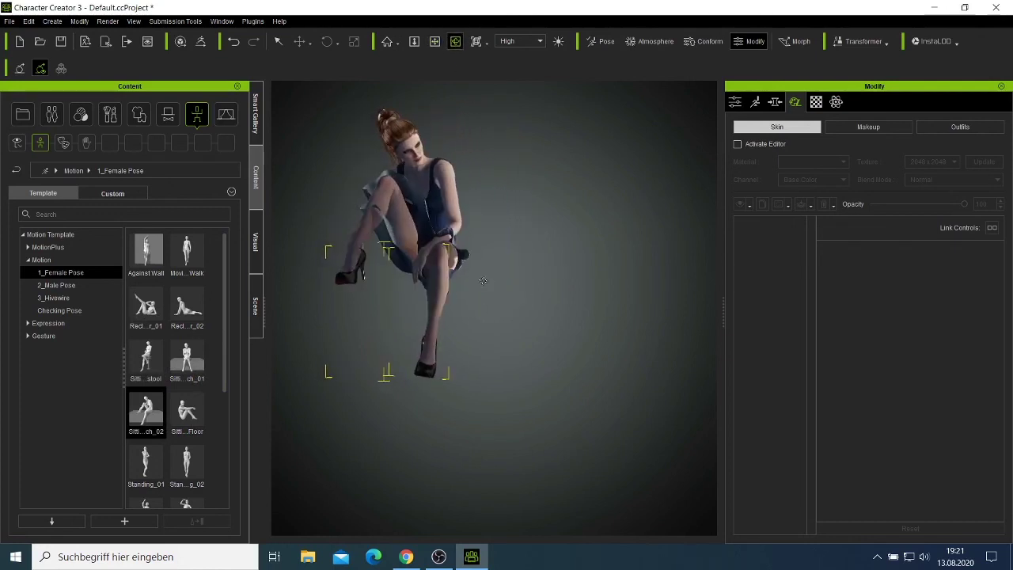
- Apply the Standing_01 pose and frame the character facing the camera
left_click(735, 101)
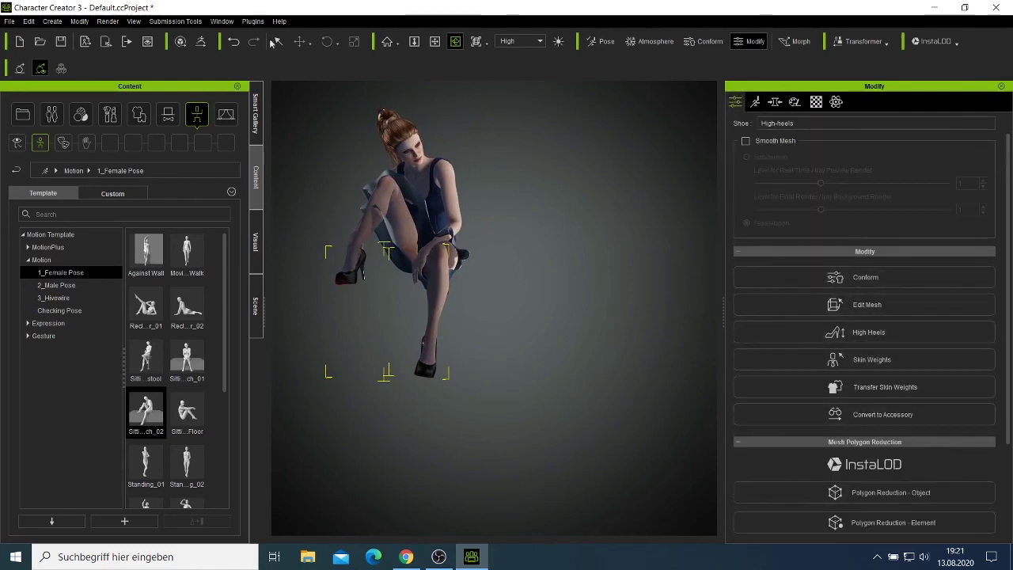
scroll(161, 421, "down", 3)
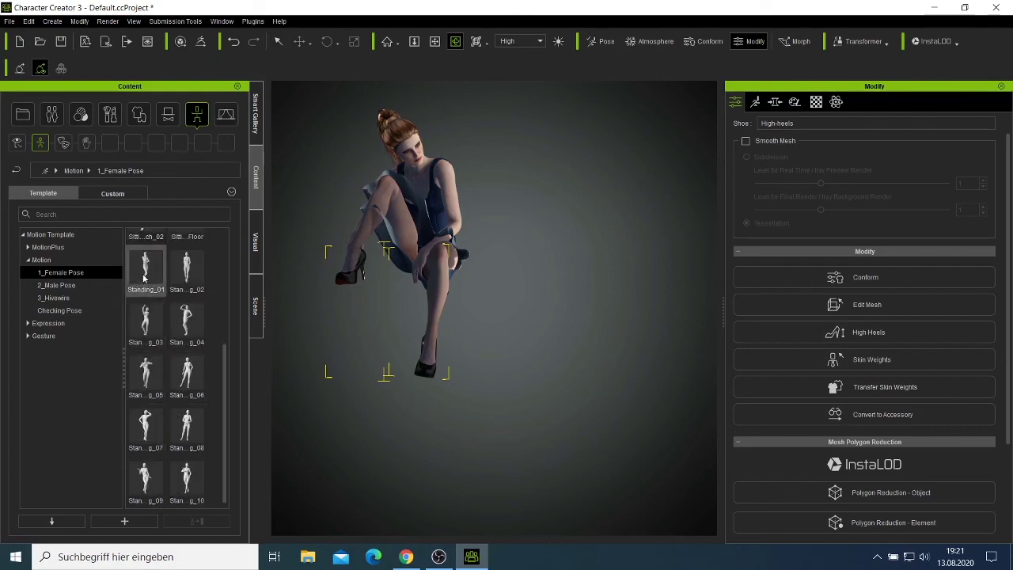
double_click(143, 278)
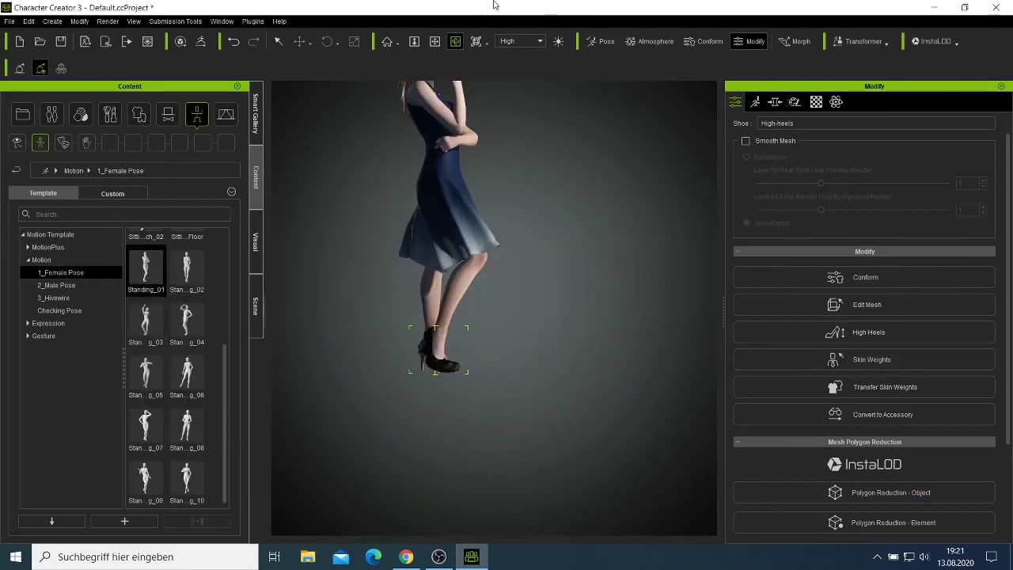
left_click(434, 42)
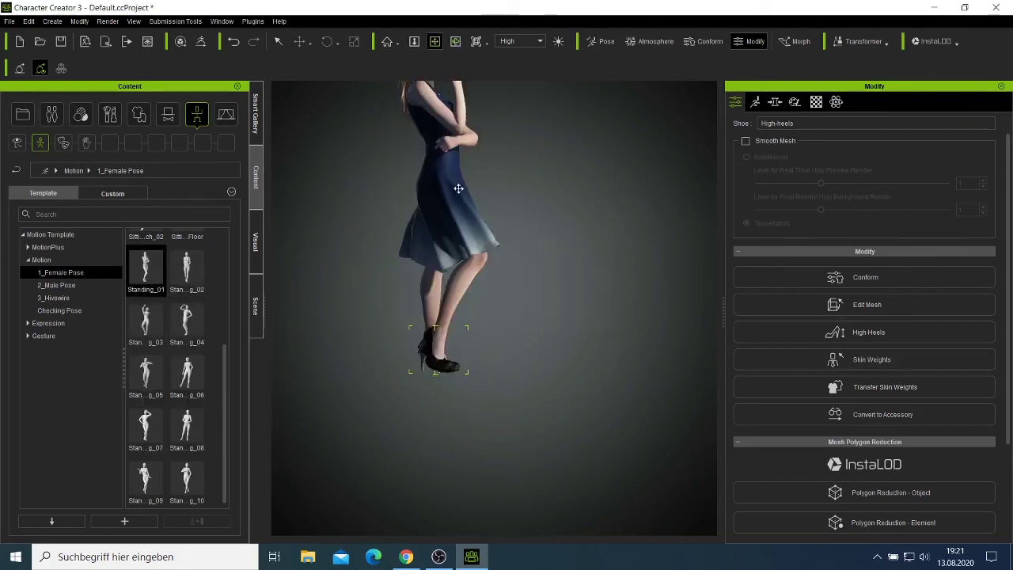
left_click(455, 41)
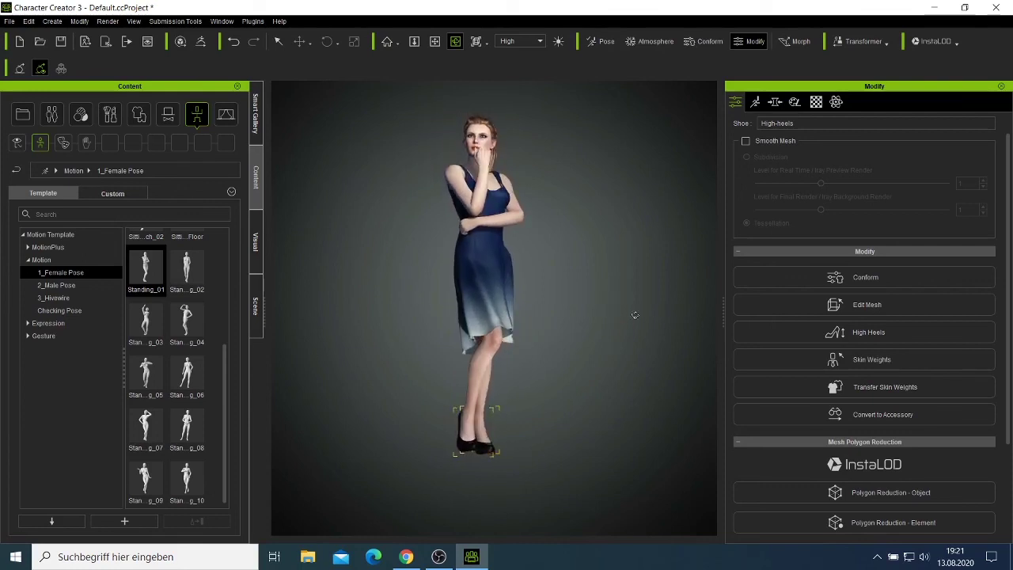
- Apply the raised-hand Standing_09 pose and open Edit Pose from the Motion panel
scroll(540, 319, "up", 2)
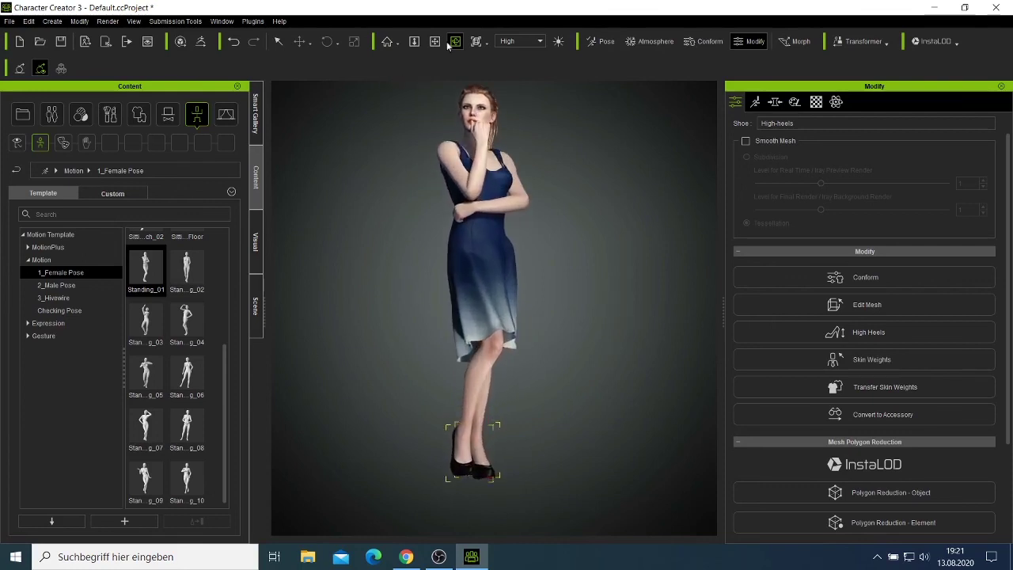
double_click(162, 480)
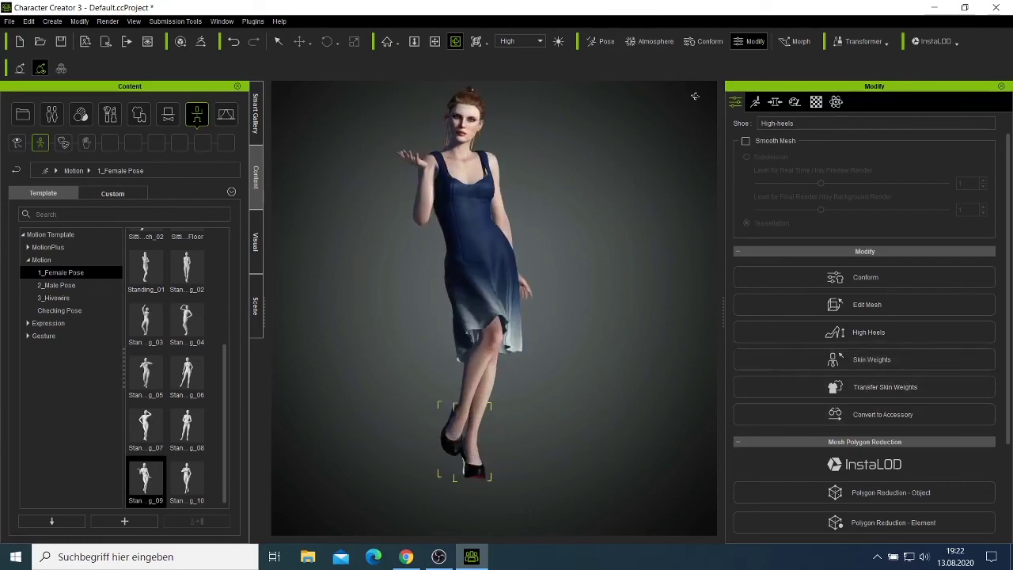
left_click(773, 102)
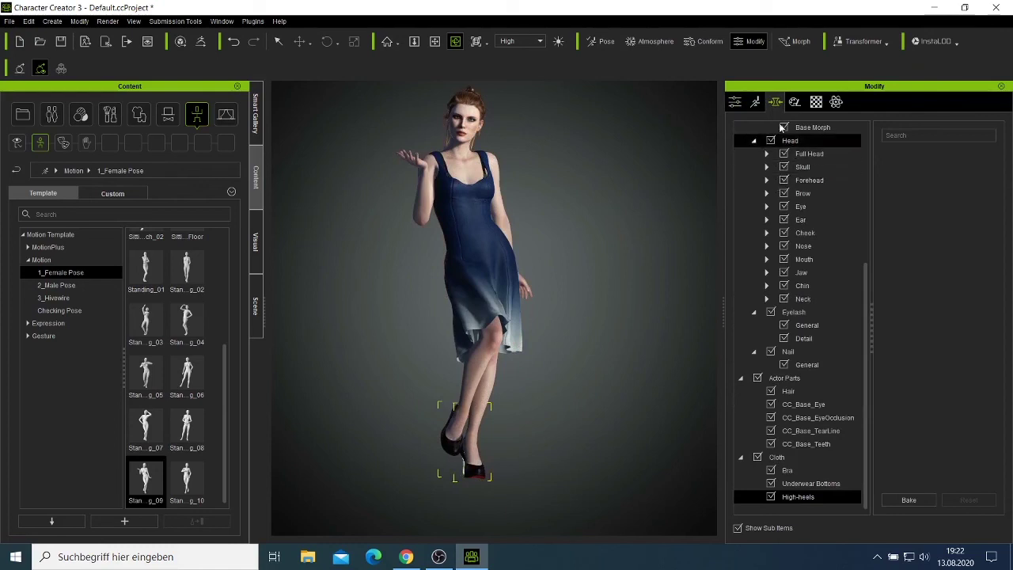
left_click(757, 108)
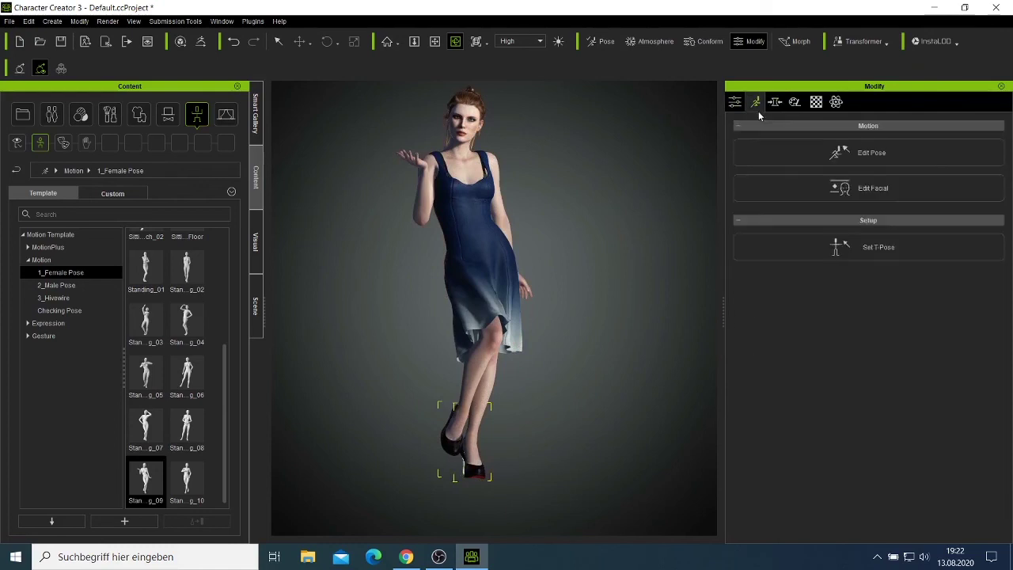
left_click(872, 158)
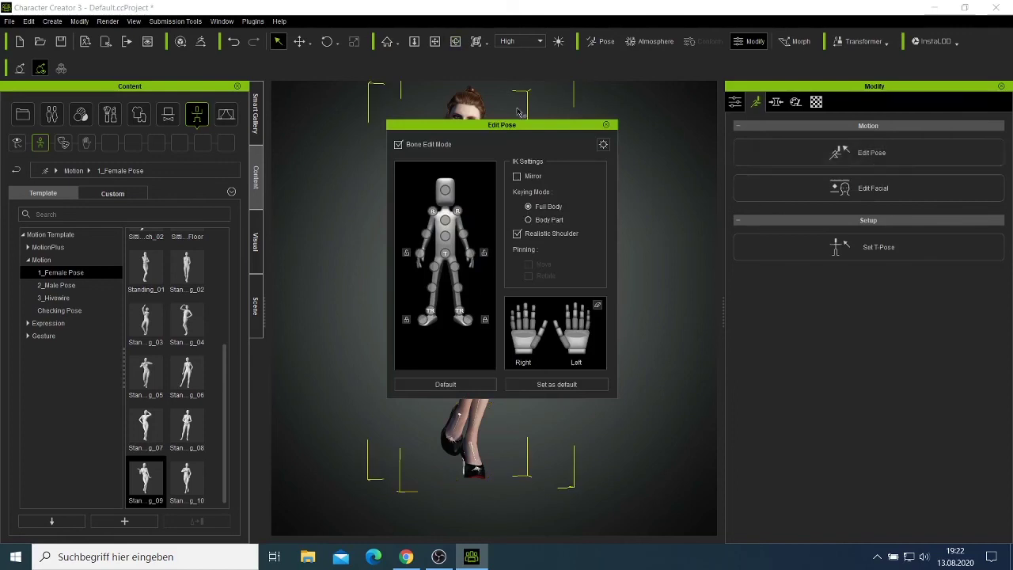
- Nudge the shoulder bone slightly, close Edit Pose, and show the 2_Male Pose templates
left_click_drag(529, 127, 760, 143)
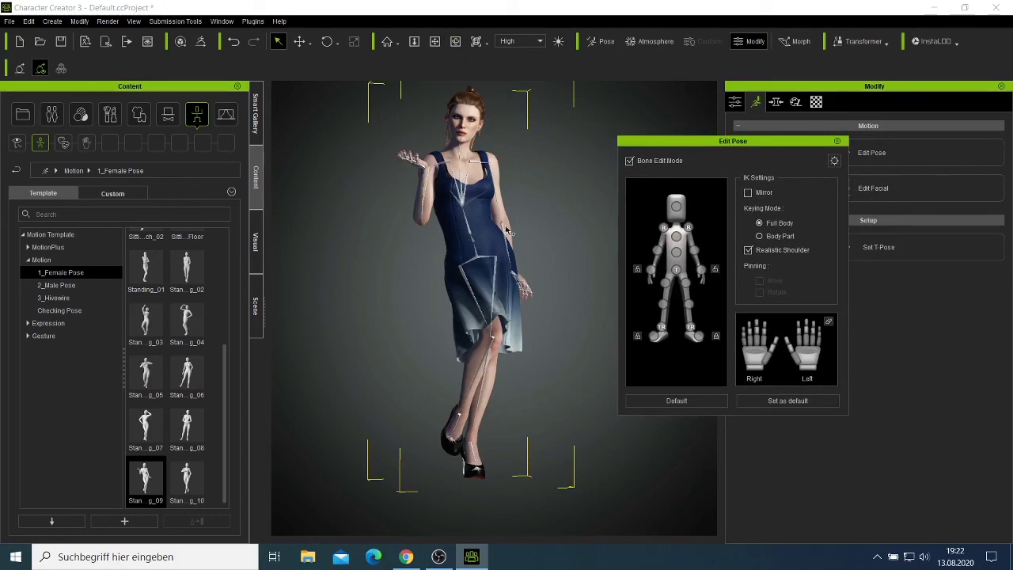
left_click(693, 250)
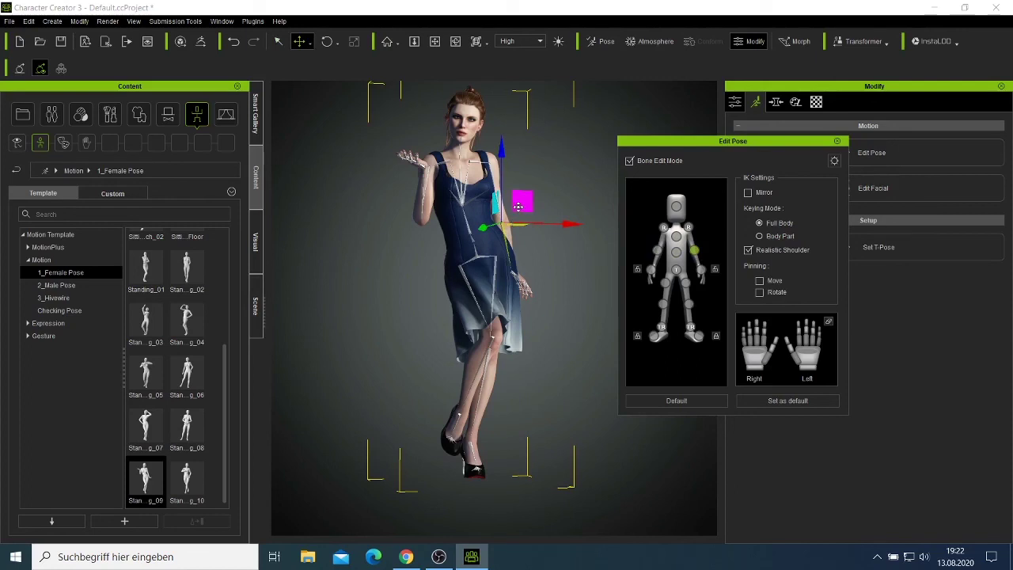
left_click_drag(520, 205, 525, 204)
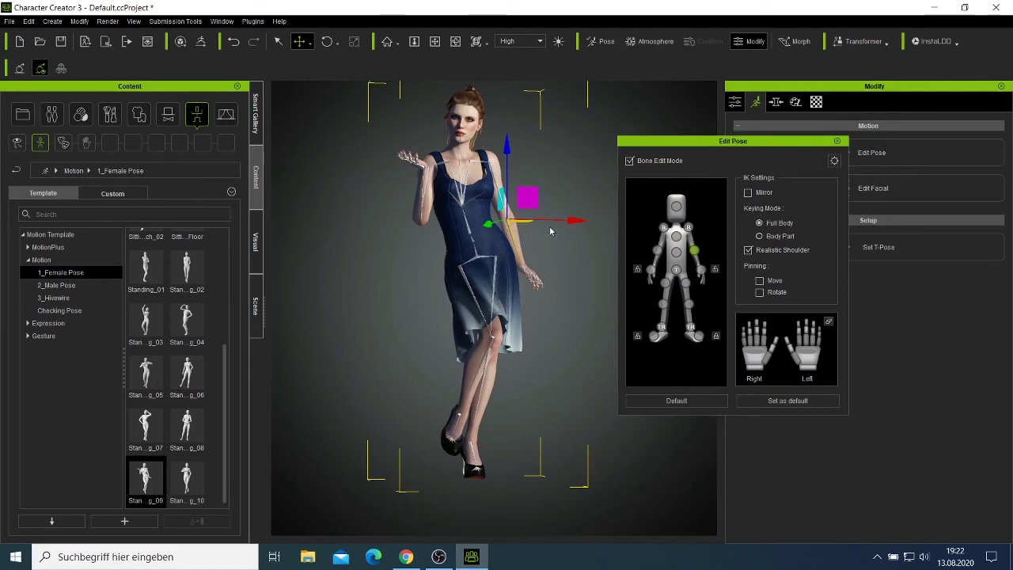
left_click_drag(526, 203, 520, 209)
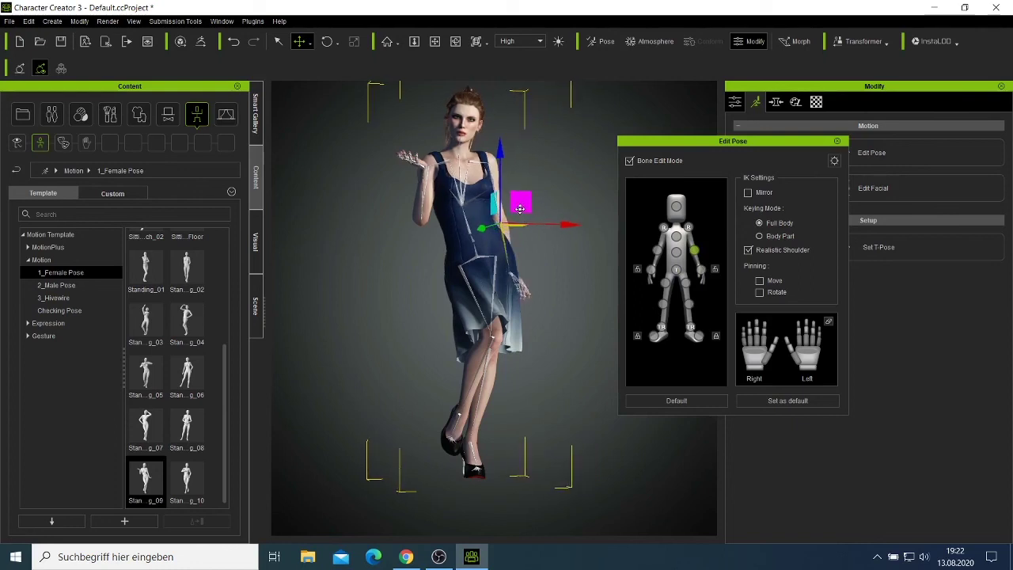
left_click(836, 141)
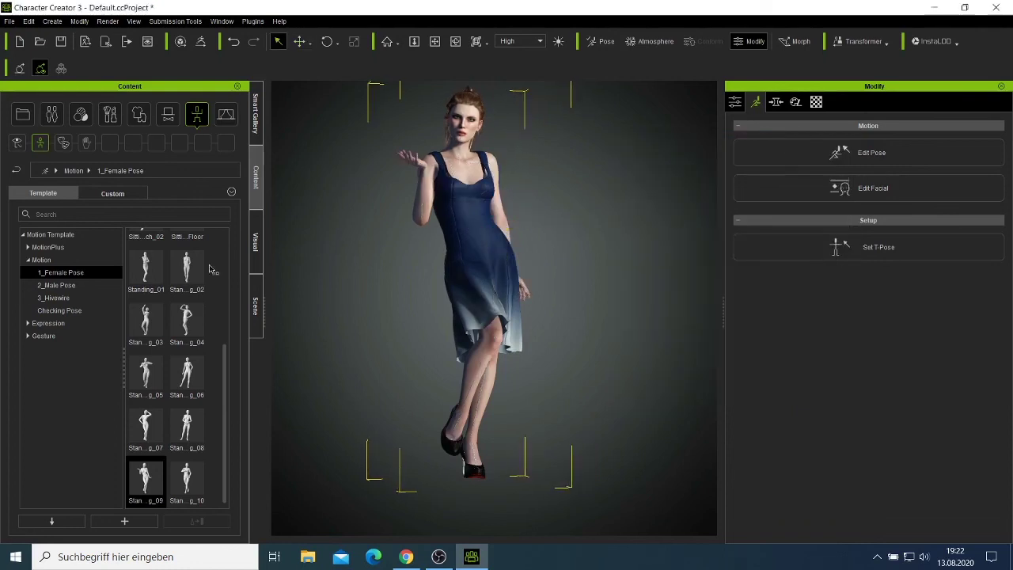
left_click(56, 285)
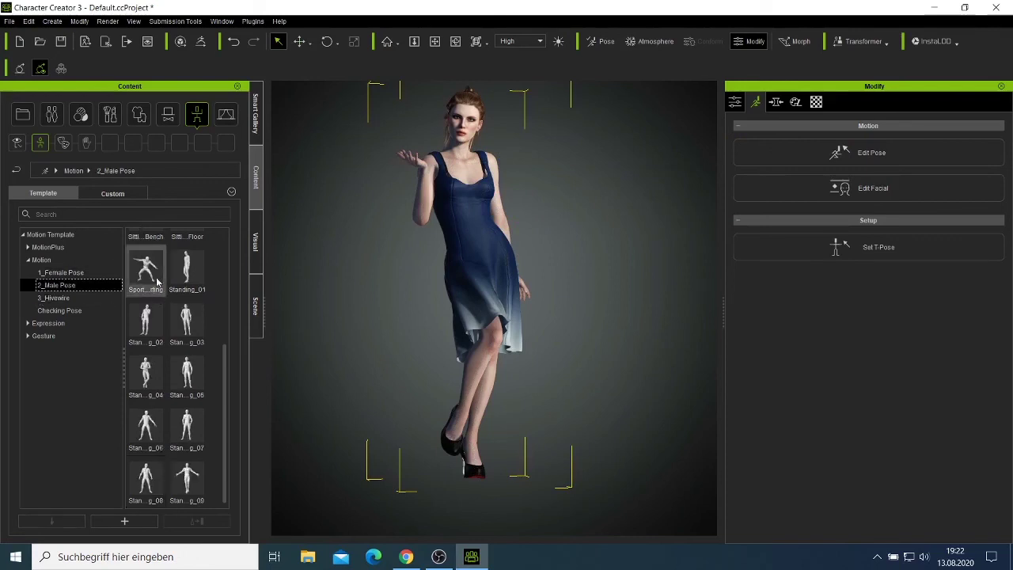
- Apply the wide-legged Sport pose from 2_Male Pose and zoom in on the character
double_click(145, 269)
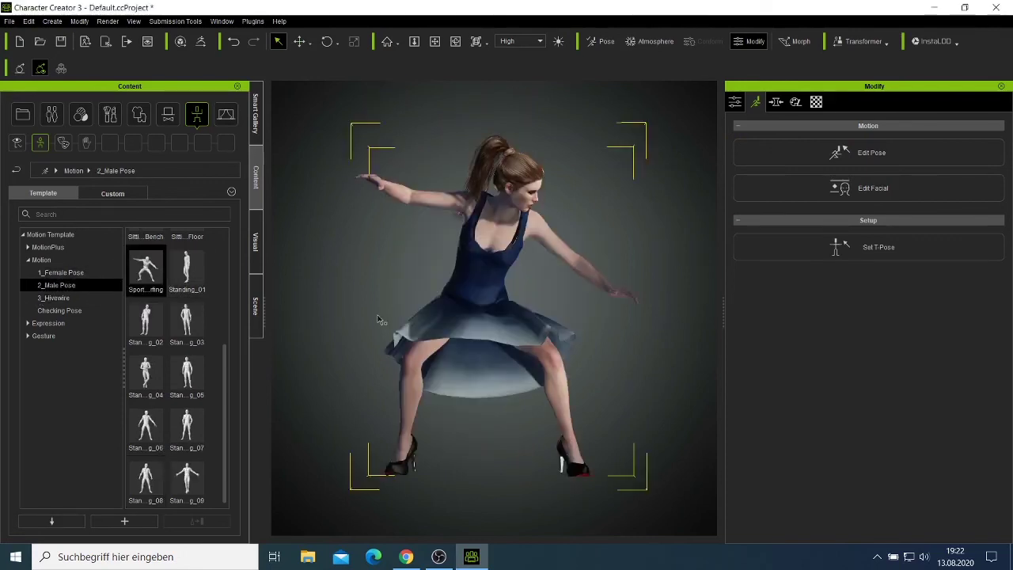
left_click(455, 41)
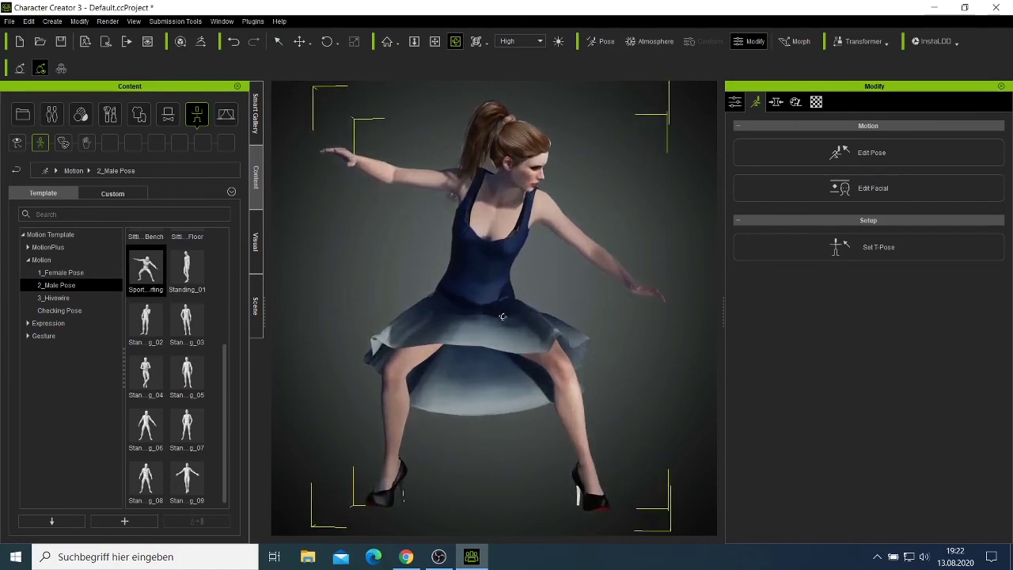
scroll(502, 316, "up", 2)
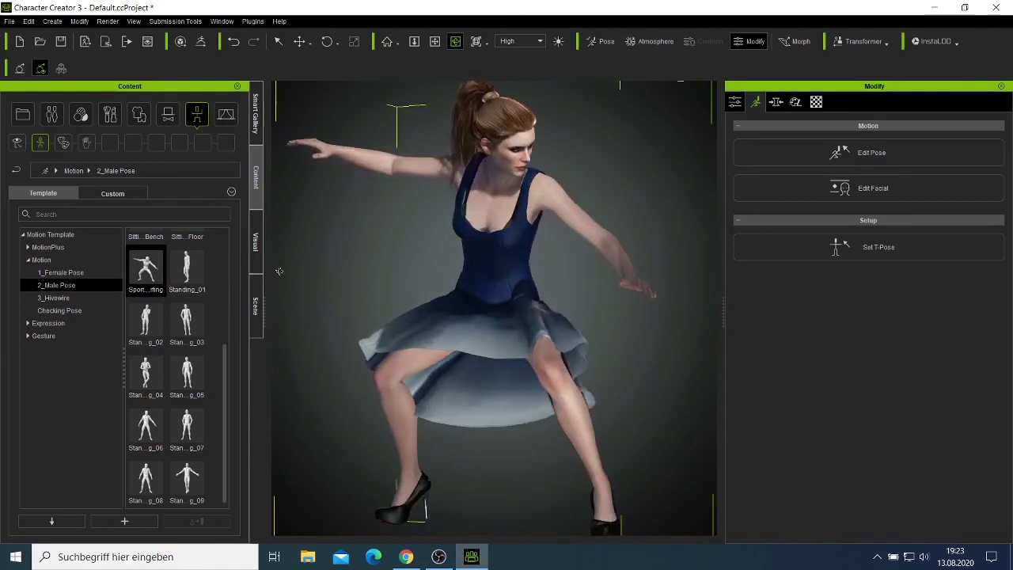
left_click(9, 22)
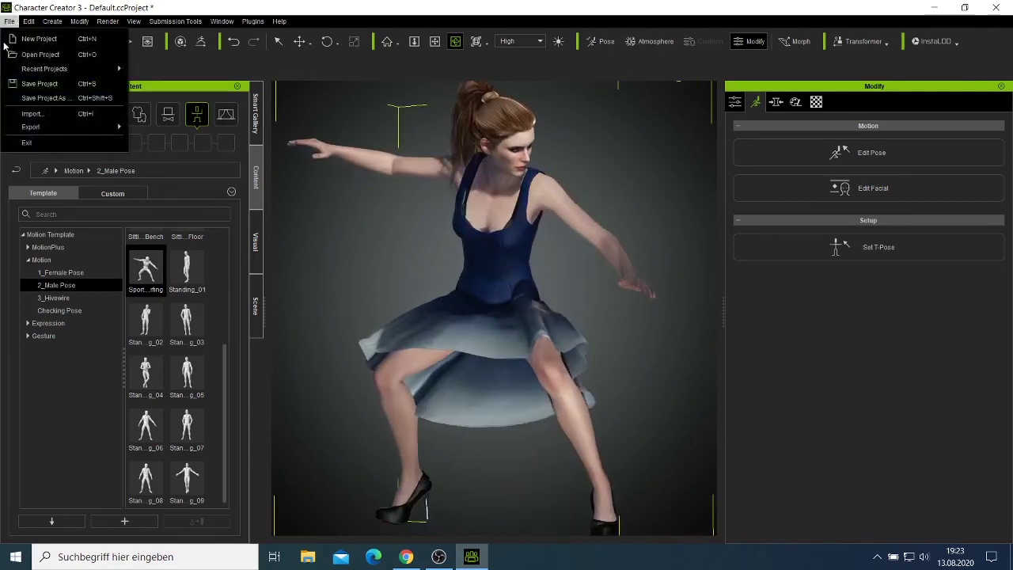
mouse_move(101, 132)
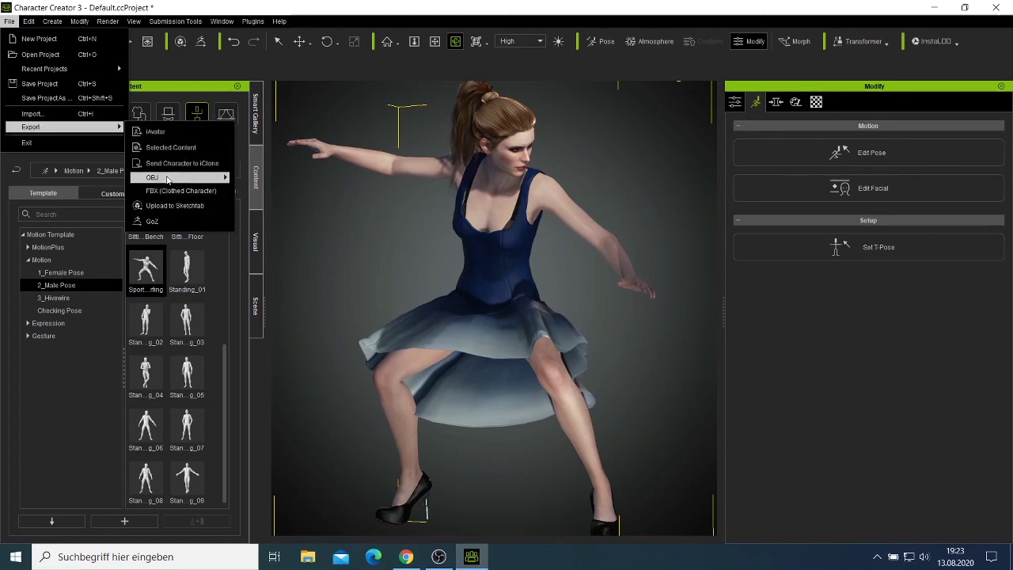
mouse_move(172, 179)
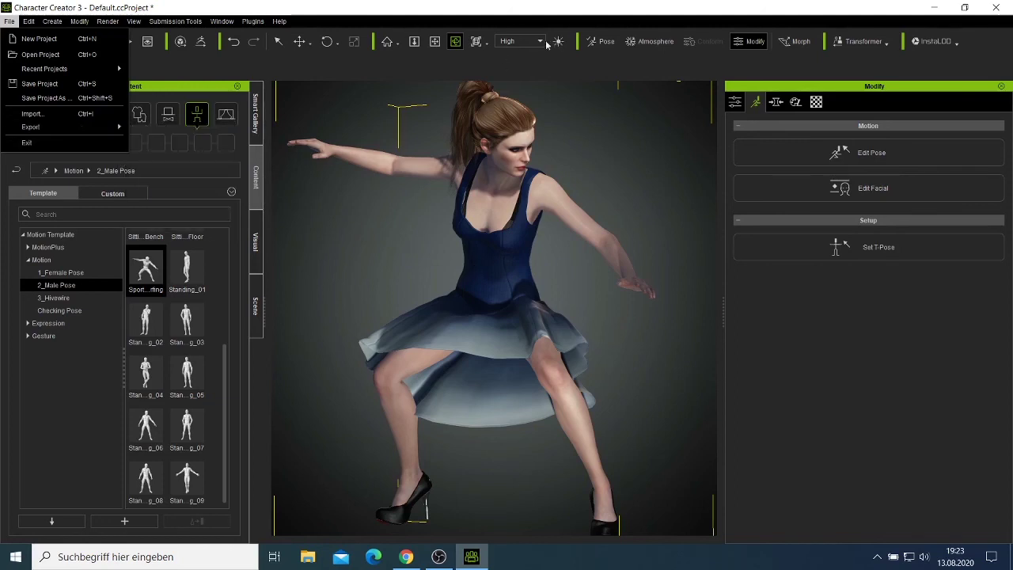
left_click(486, 142)
right_click_drag(487, 356, 395, 359)
right_click_drag(138, 352, 566, 314)
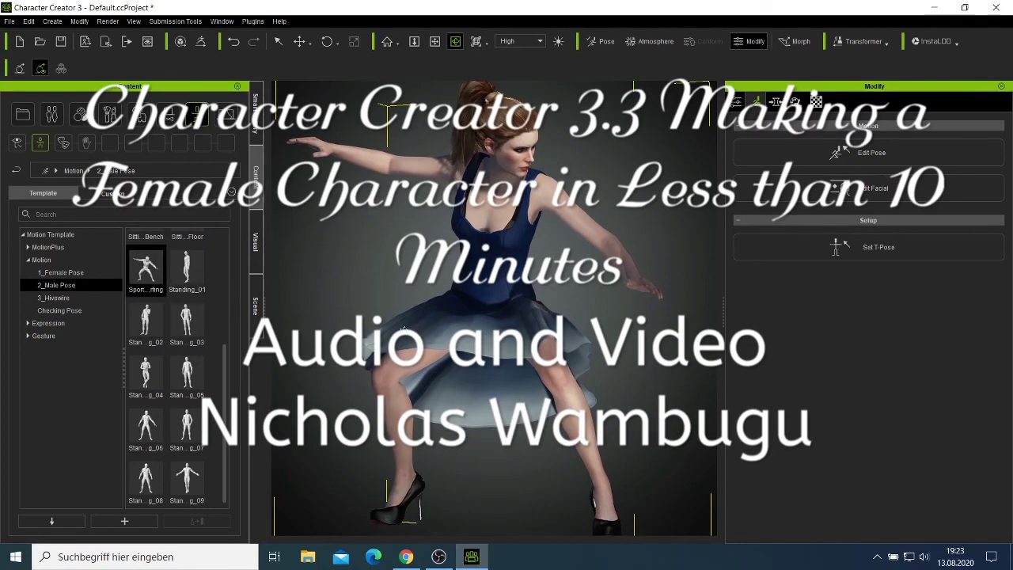
mouse_move(443, 330)
right_mouse_down()
mouse_move(473, 331)
mouse_move(451, 330)
right_mouse_up()
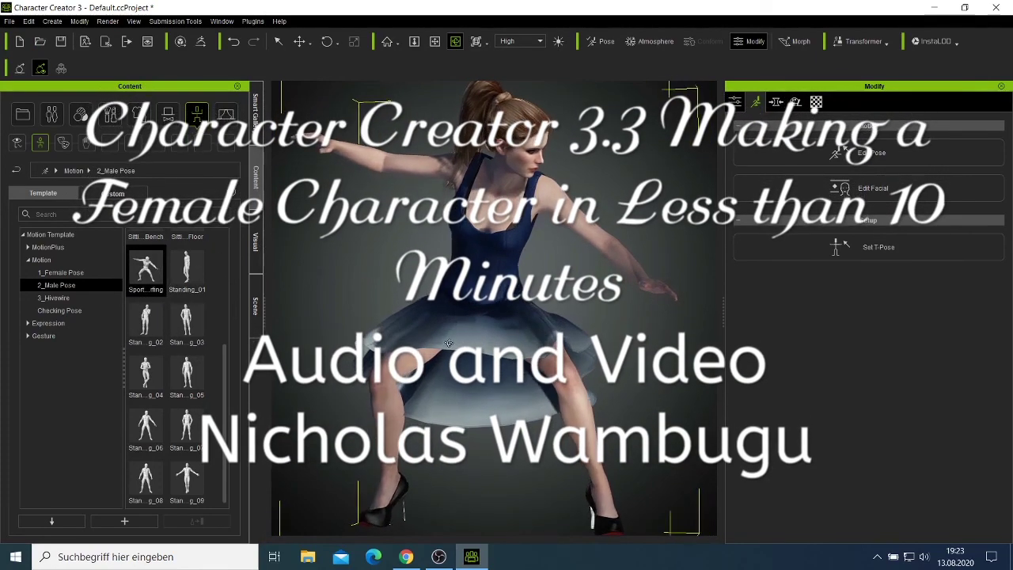